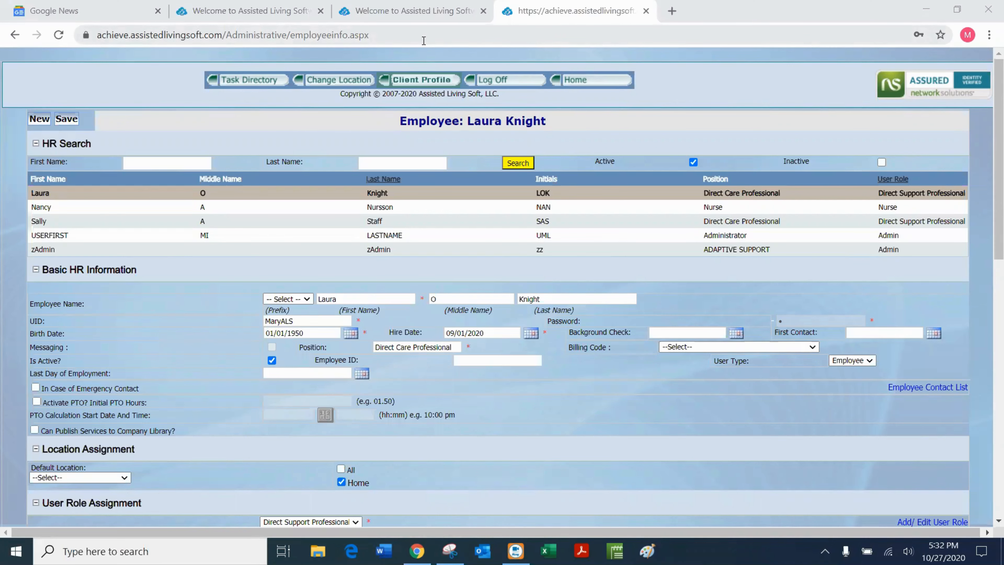
# Open the Shift / Class Manager page from the employee record
pyautogui.click(450, 32)
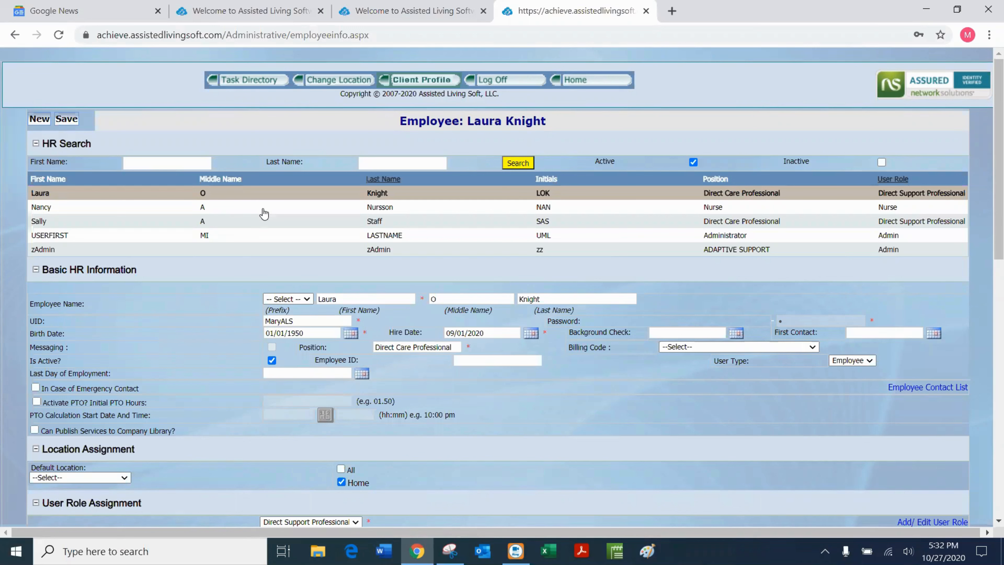
pyautogui.moveTo(240, 80)
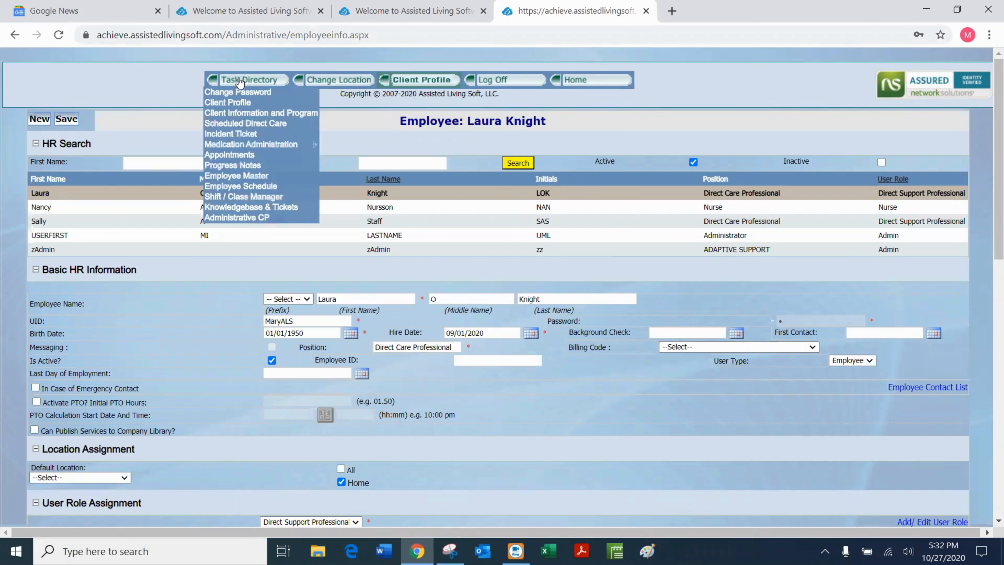
pyautogui.click(221, 197)
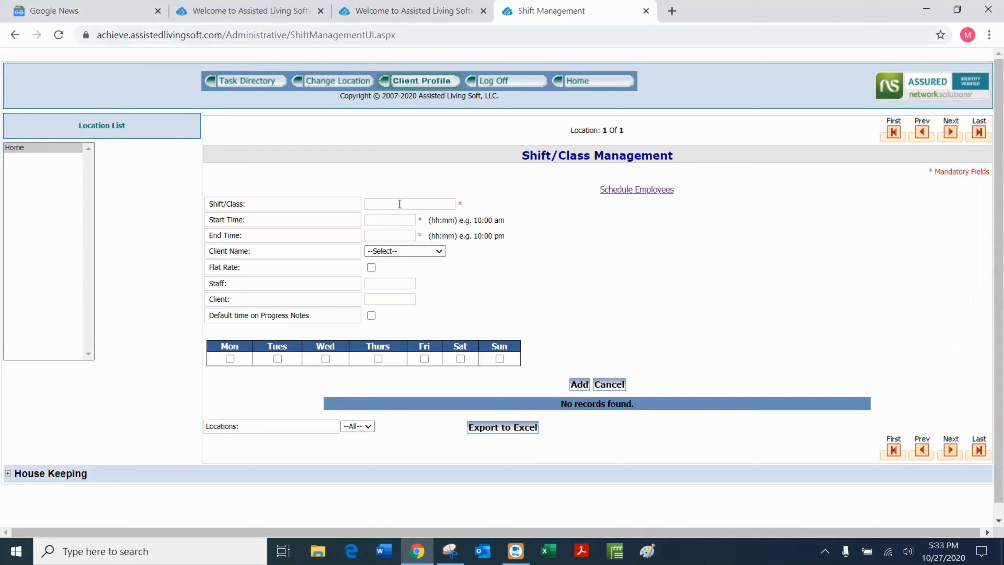
# Name the new shift Morning, starting at 08:00 AM and ending at 08:00 PM
pyautogui.click(400, 203)
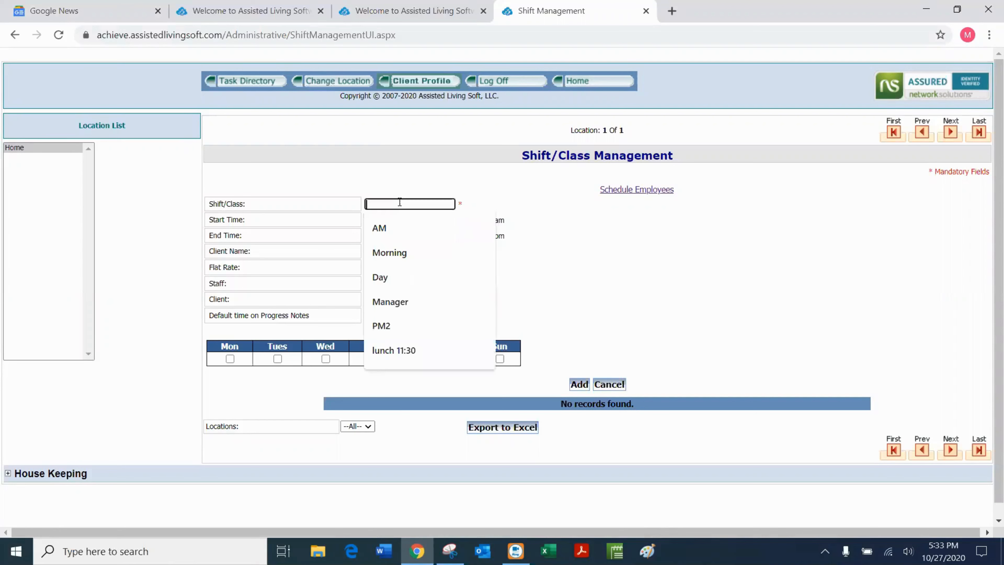
pyautogui.click(380, 253)
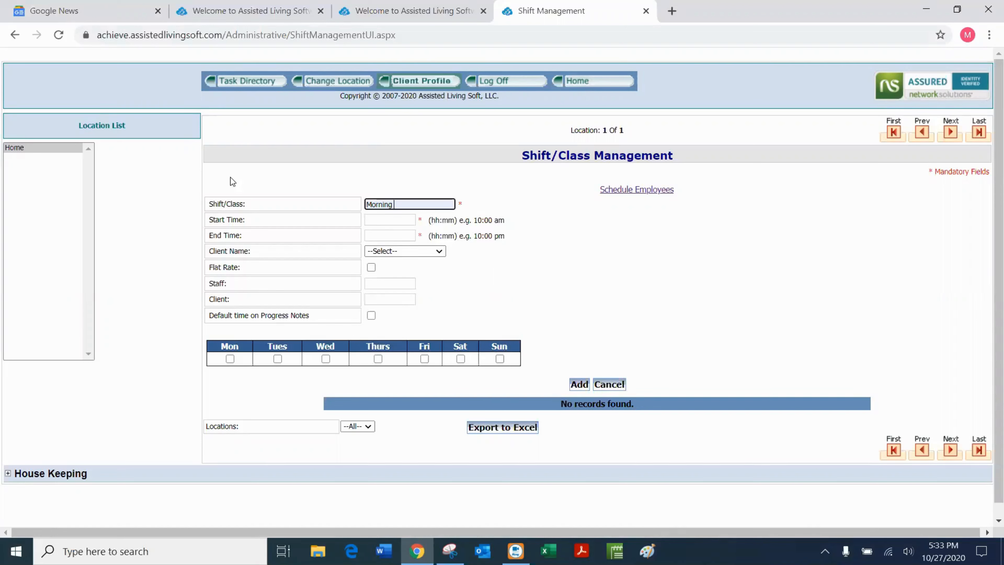
pyautogui.click(393, 222)
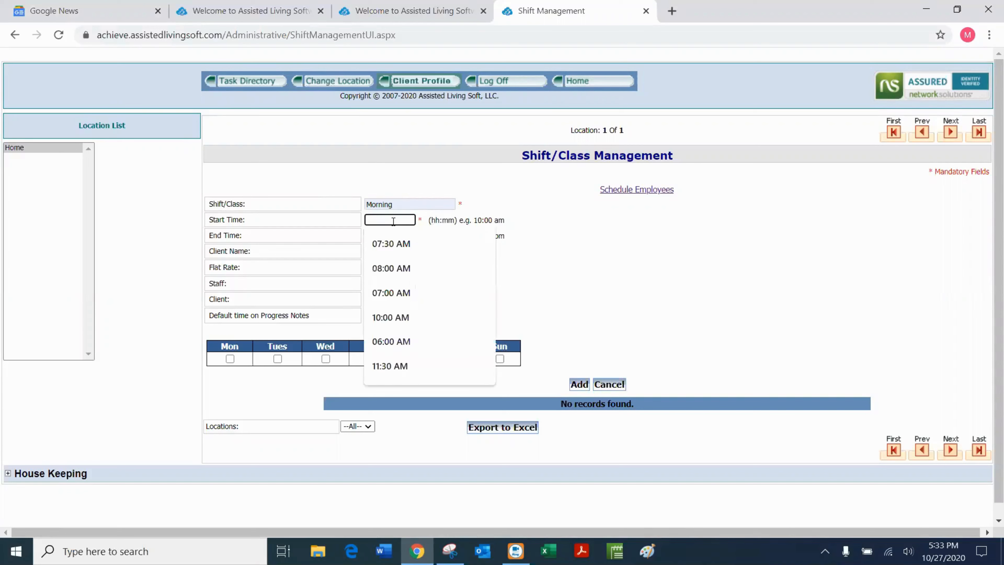
pyautogui.click(404, 204)
pyautogui.click(392, 221)
pyautogui.write('8:0')
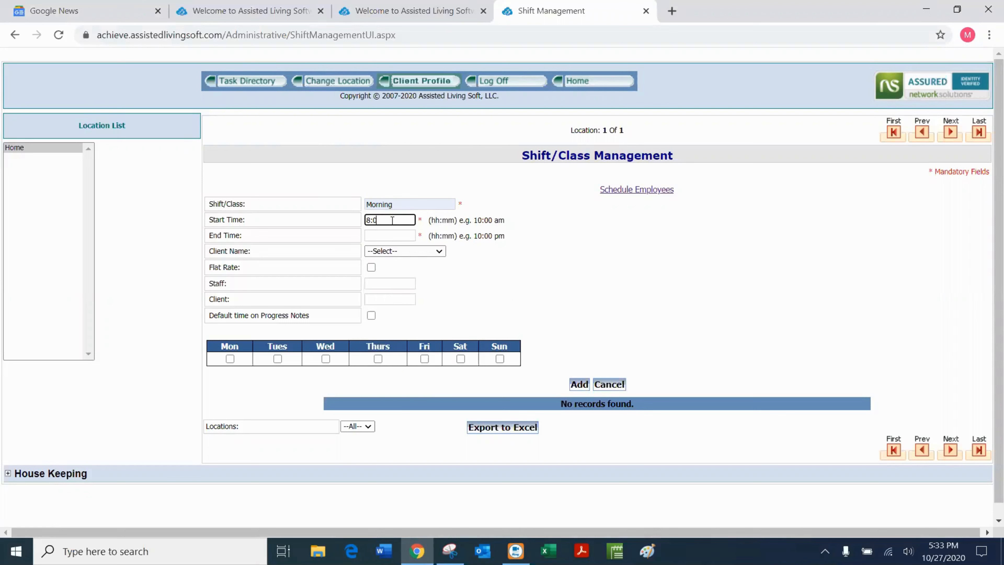
pyautogui.write('0 am')
pyautogui.click(380, 237)
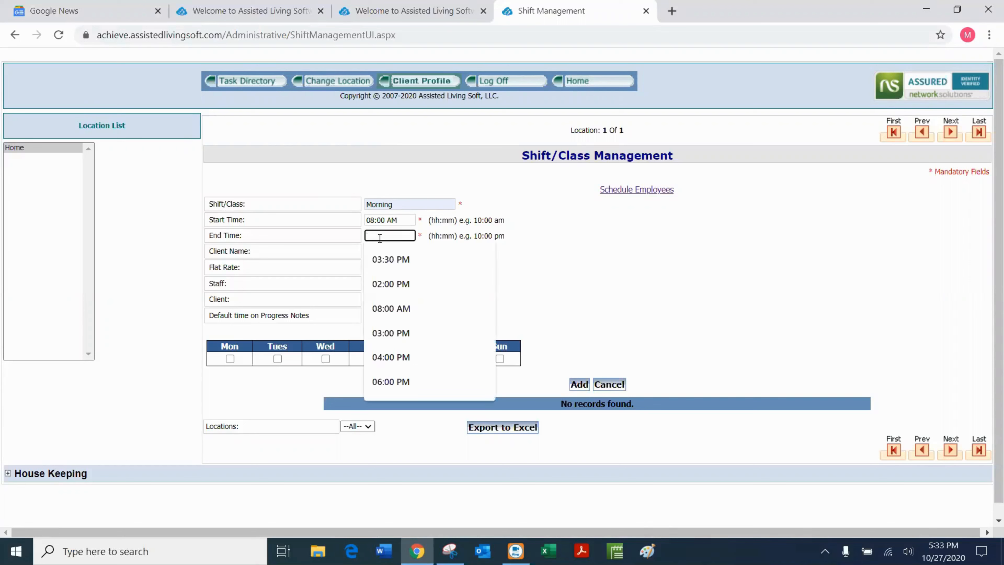
pyautogui.write('8:0')
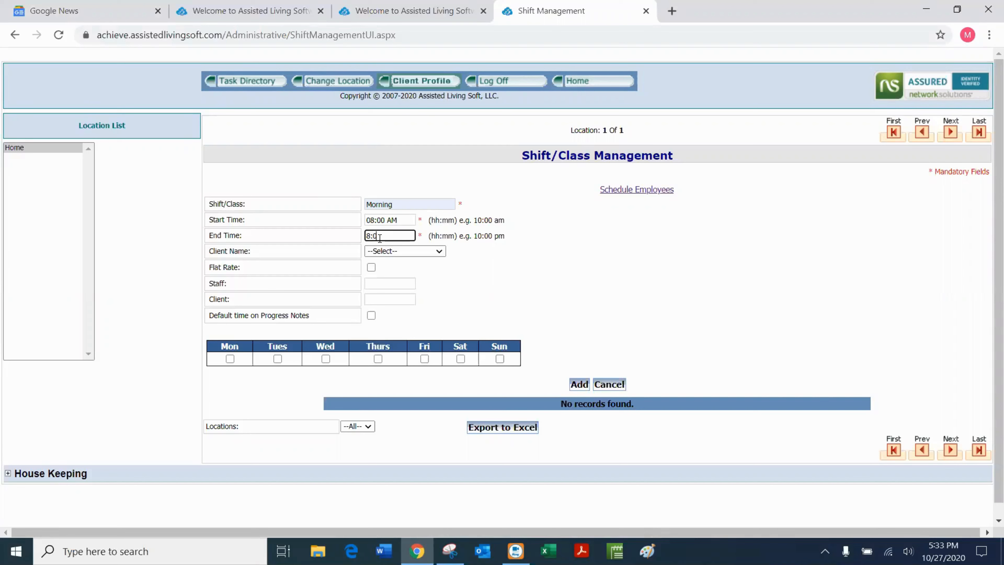
pyautogui.write('0 pm')
# Set the Morning shift's staff number to 1 and client number to 2
pyautogui.click(371, 283)
pyautogui.write('1')
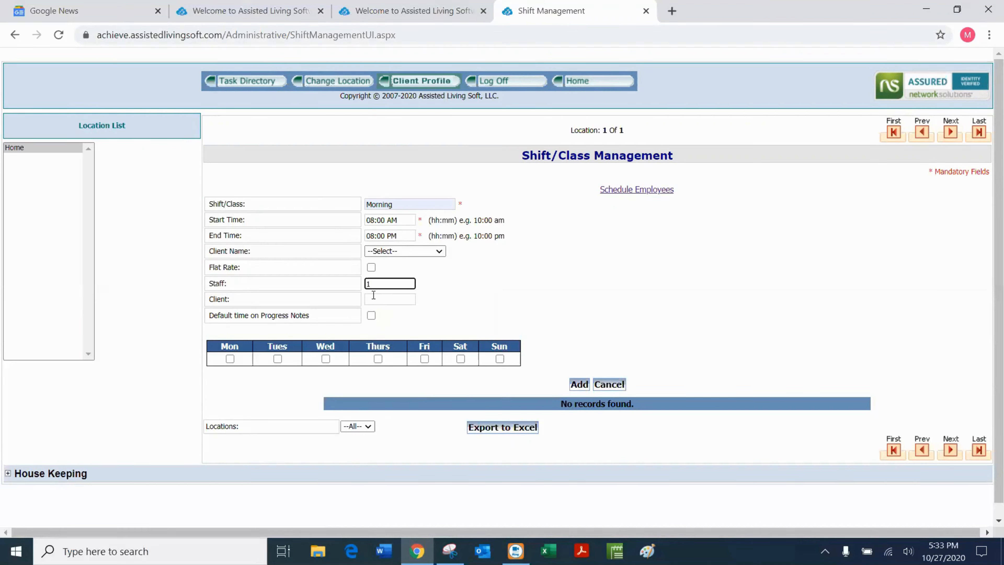
pyautogui.click(373, 299)
pyautogui.write('2')
# Assign the Morning shift to Monday through Friday and add it to the shift list
pyautogui.click(230, 359)
pyautogui.click(278, 359)
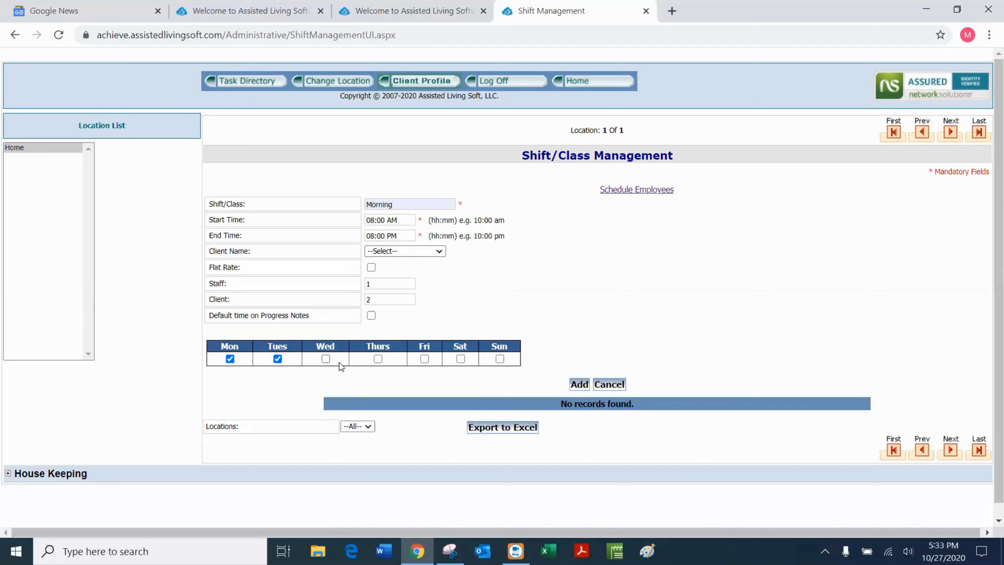
pyautogui.click(326, 359)
pyautogui.click(378, 359)
pyautogui.click(424, 359)
pyautogui.click(575, 383)
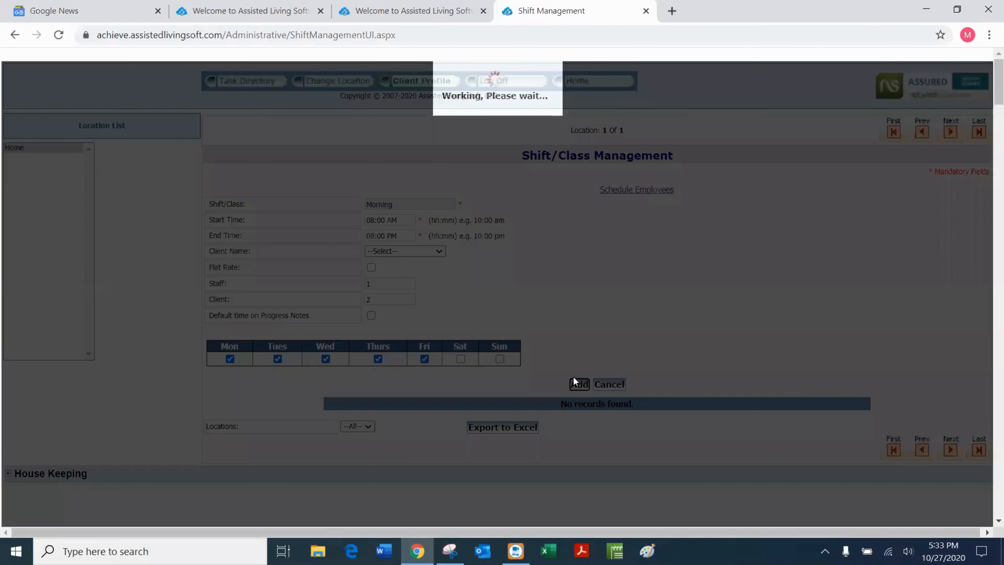
# Fill in a new shift named Evening, running from 08:00 PM to 08:00 AM
pyautogui.click(376, 203)
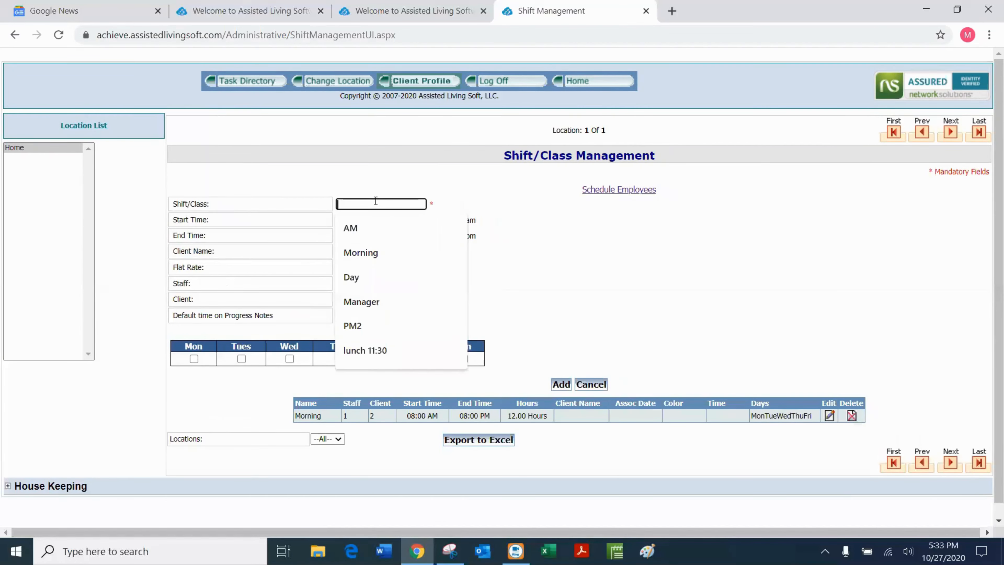
pyautogui.write('Evening')
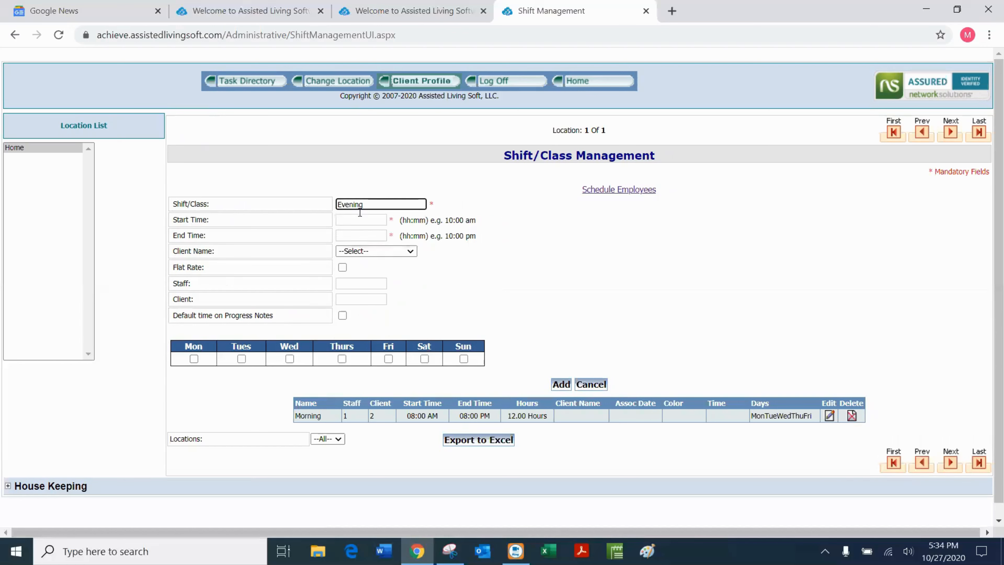
pyautogui.click(353, 221)
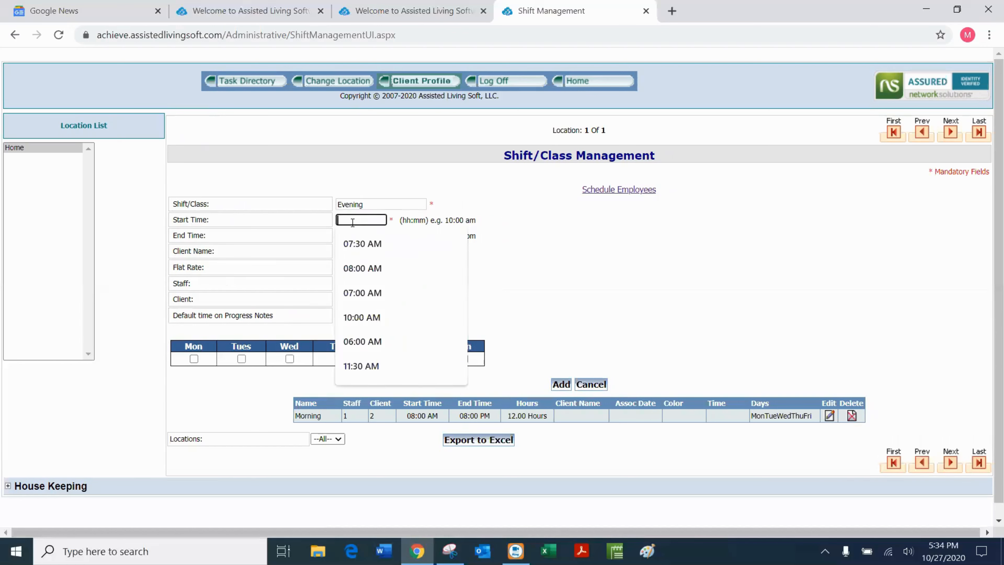
pyautogui.click(357, 269)
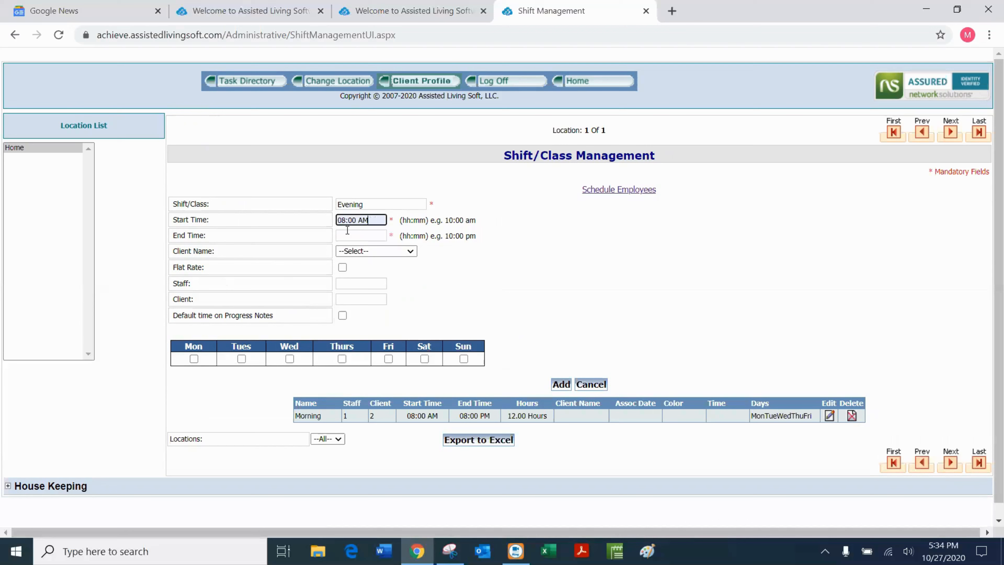
pyautogui.doubleClick(361, 220)
pyautogui.write('PM')
pyautogui.click(364, 234)
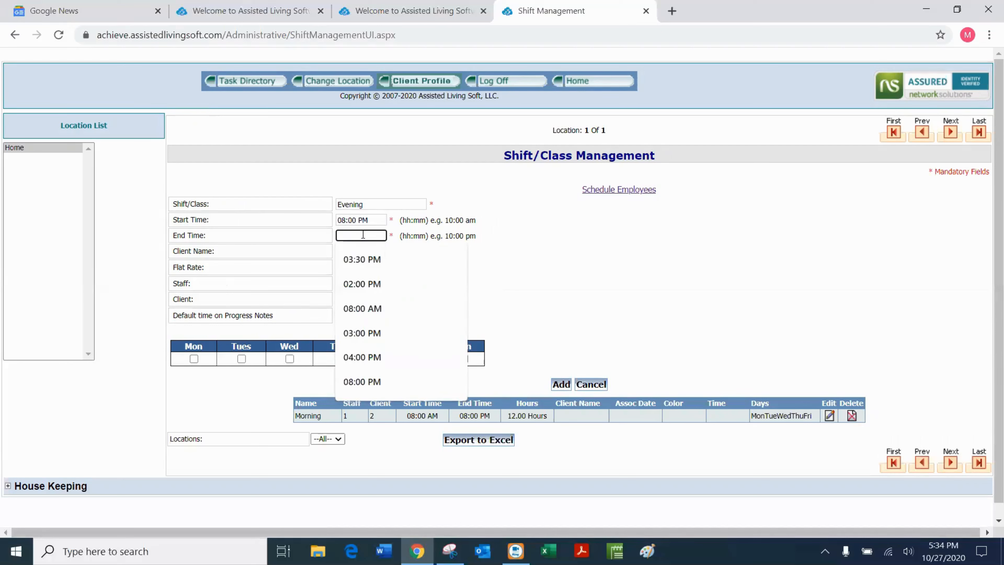
pyautogui.write('8:00 am')
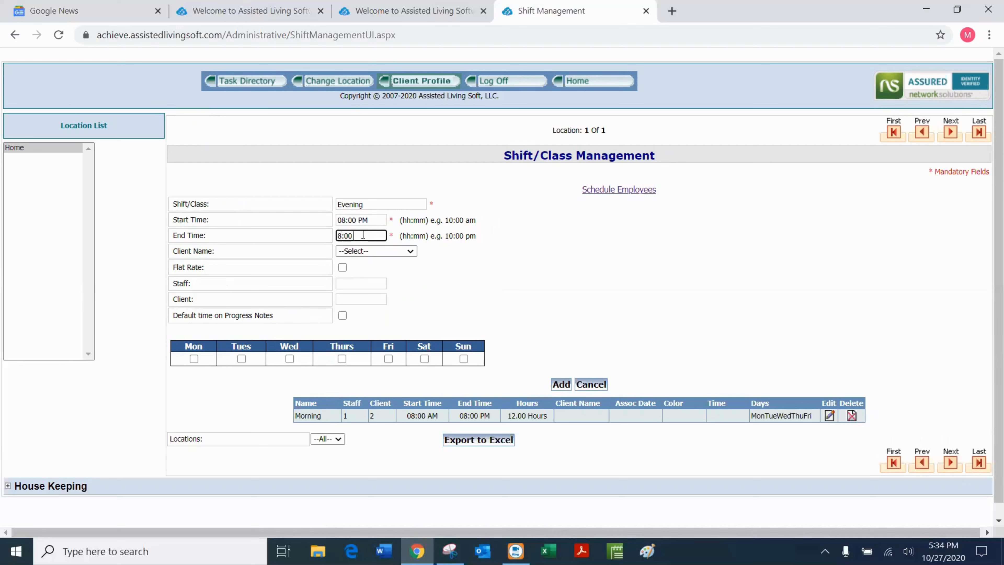
# Set the Evening shift's staff number to 1 and client number to 2
pyautogui.click(345, 283)
pyautogui.click(352, 300)
pyautogui.click(351, 299)
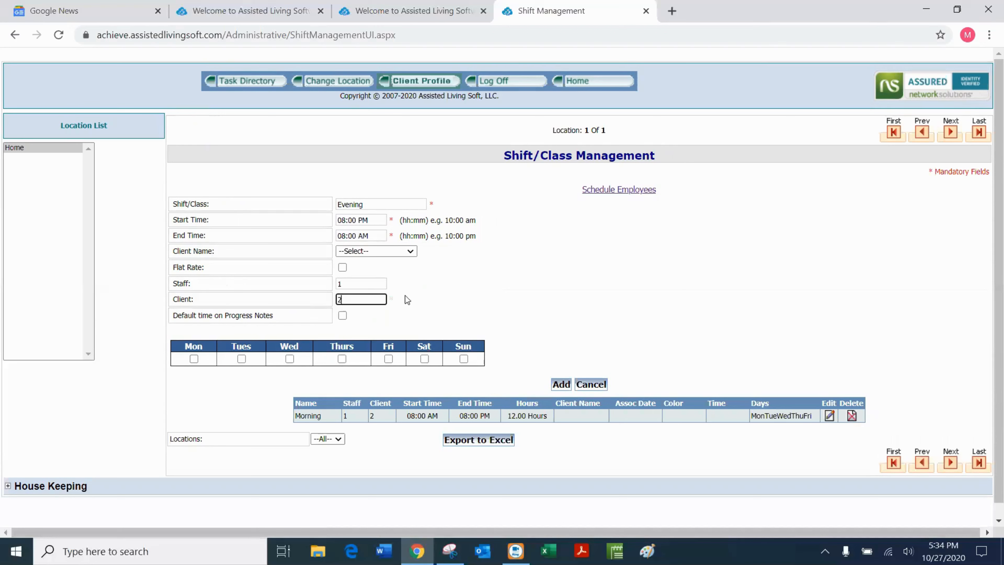
pyautogui.write('2')
# Assign the Evening shift to Monday through Friday and add it to the shift list
pyautogui.click(342, 358)
pyautogui.click(291, 359)
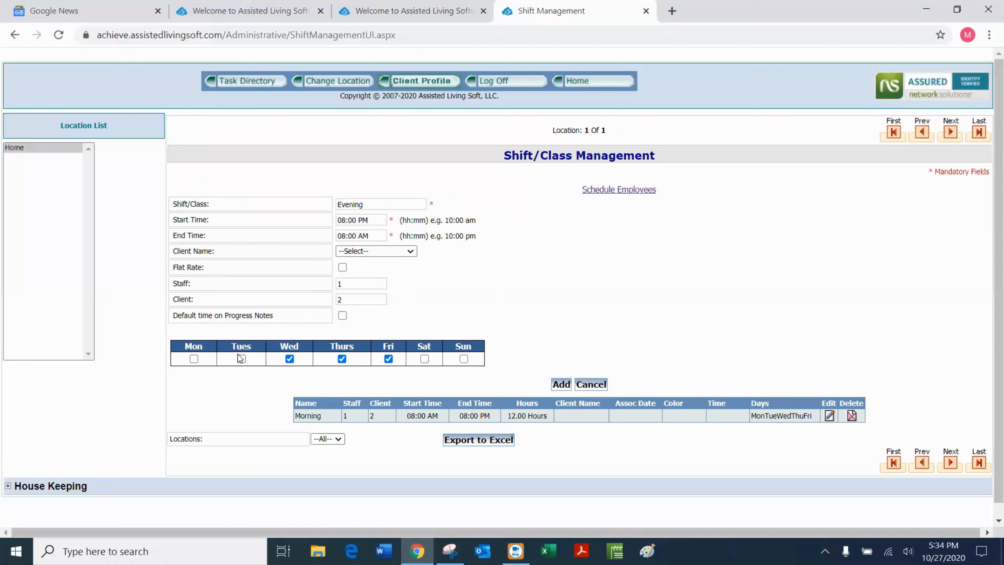
pyautogui.click(241, 358)
pyautogui.click(194, 359)
pyautogui.click(562, 384)
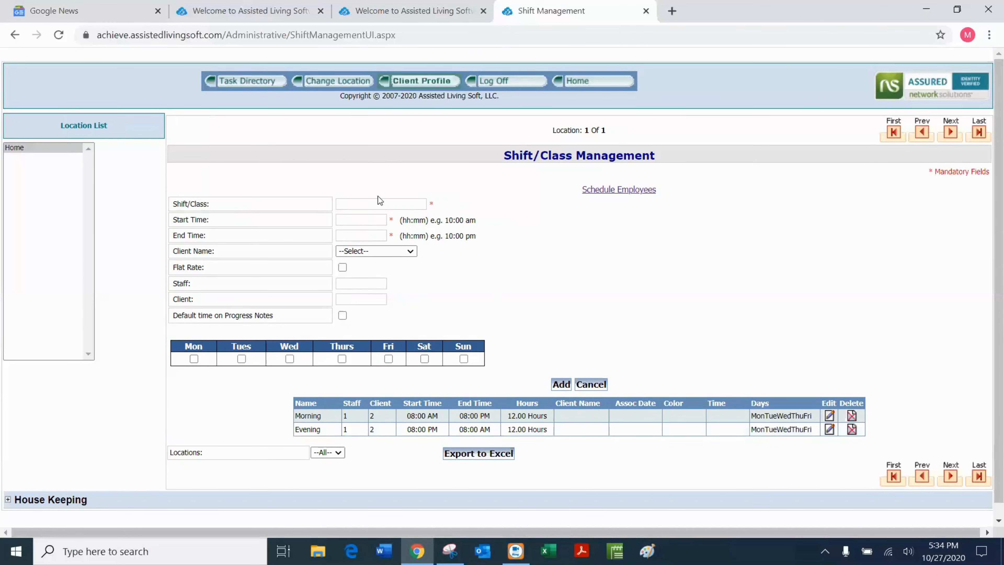
# Fill in a new shift named Morning WE, running from 10:00 AM to 08:00 PM
pyautogui.click(360, 205)
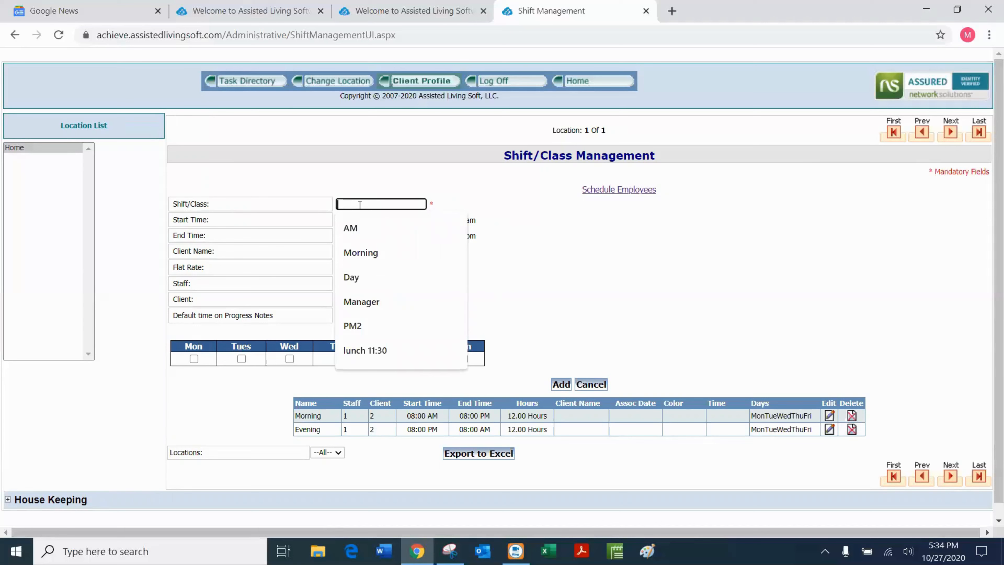
pyautogui.write('Mo')
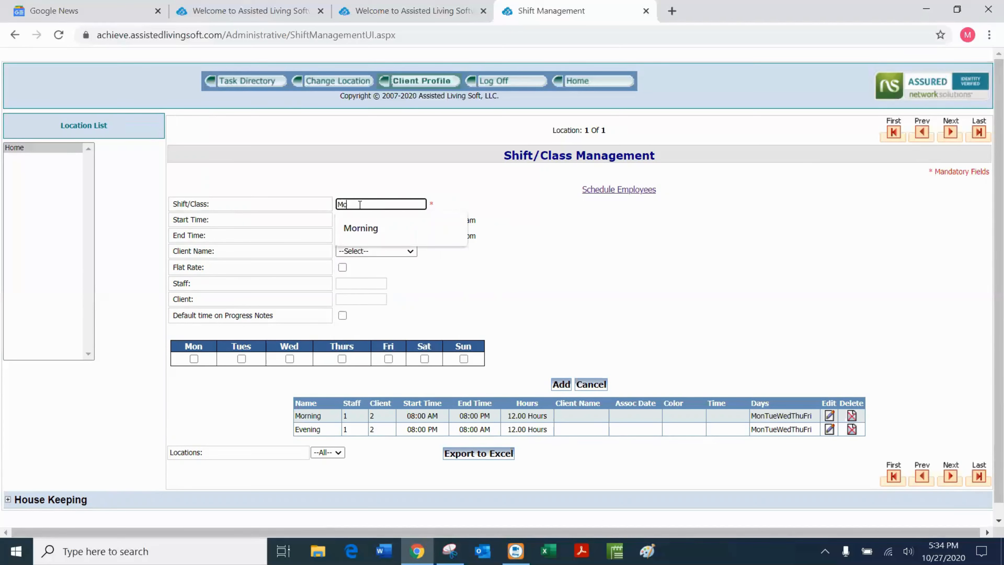
pyautogui.write('rning WE')
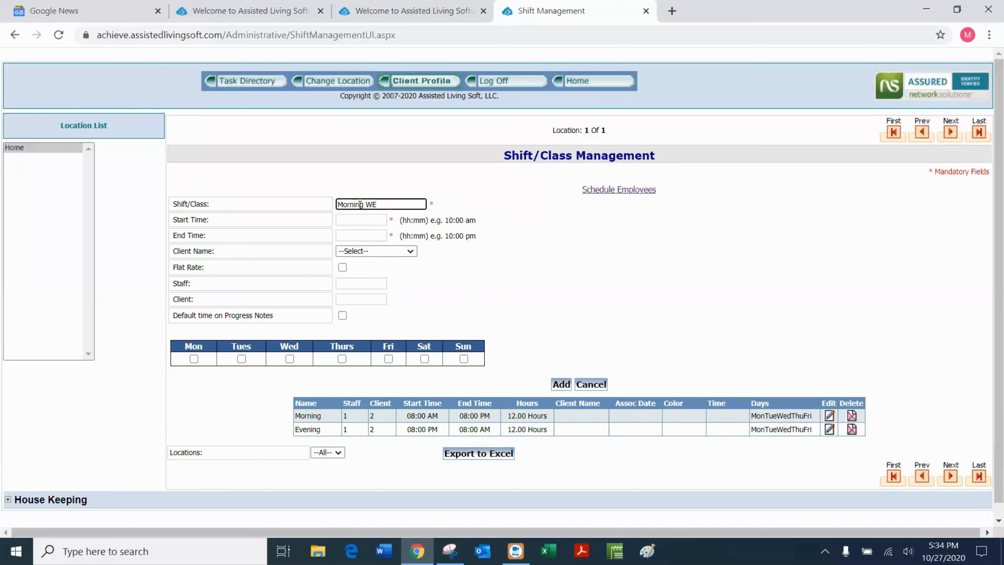
pyautogui.click(359, 219)
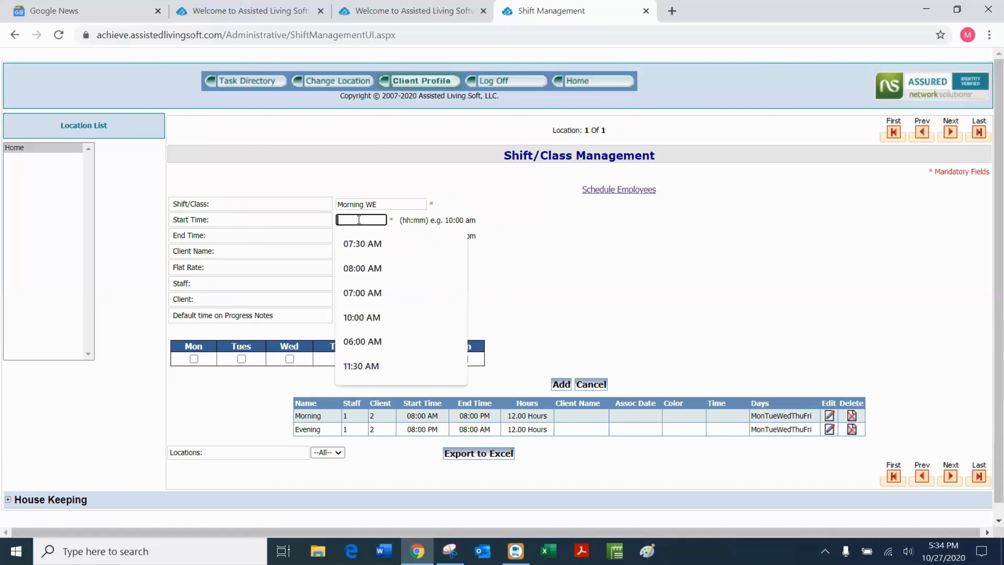
pyautogui.press('Down')
pyautogui.press('Down')
pyautogui.press('Down')
pyautogui.press('Down')
pyautogui.press('Return')
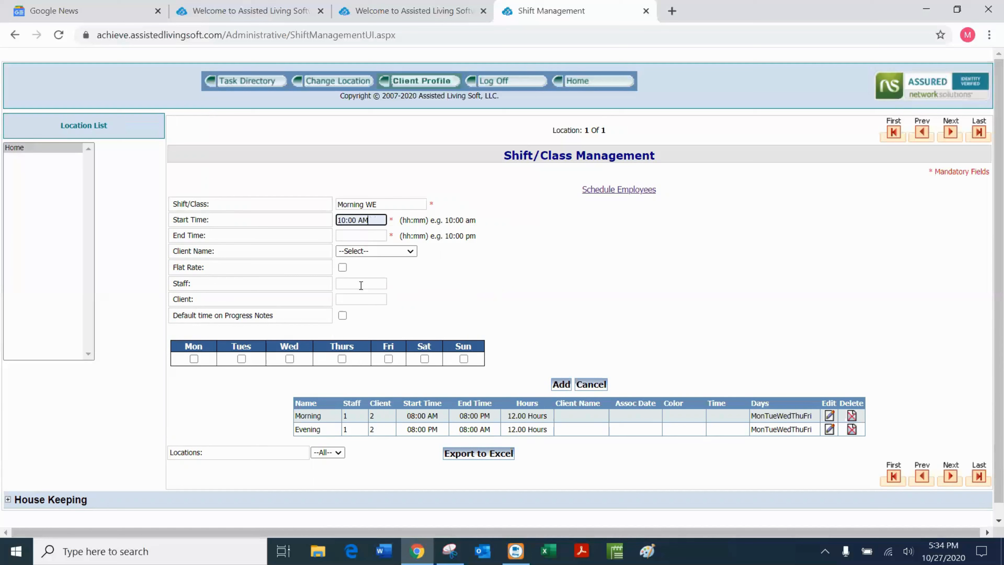
pyautogui.click(357, 234)
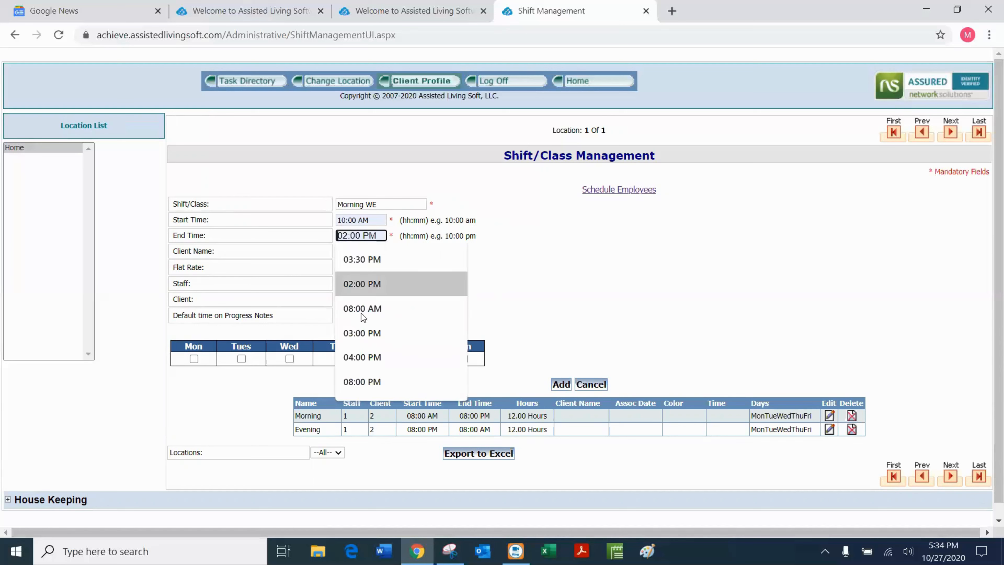
pyautogui.click(362, 381)
# Set the Morning WE shift's staff number to 1 and client number to 2
pyautogui.click(345, 285)
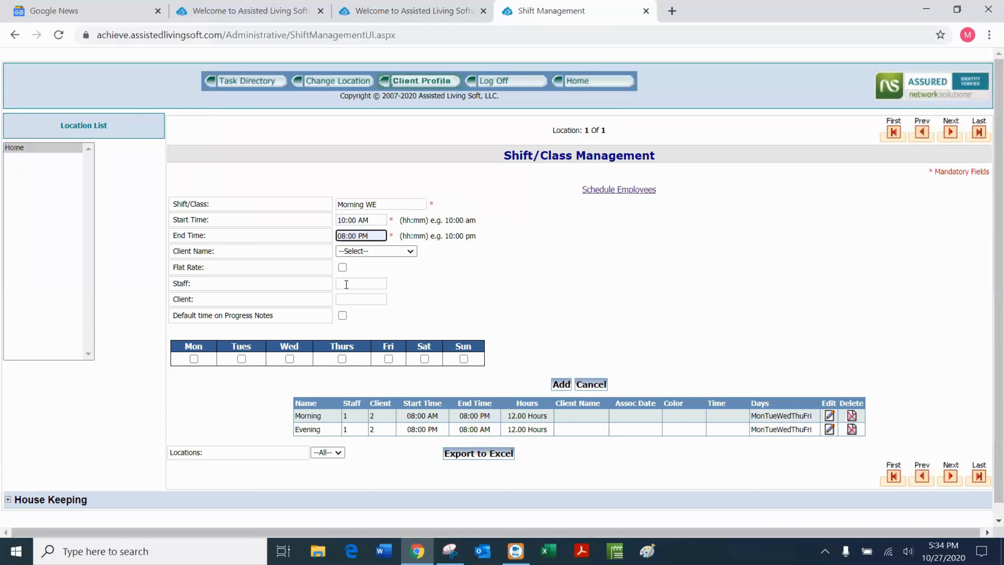
pyautogui.write('1')
pyautogui.click(348, 300)
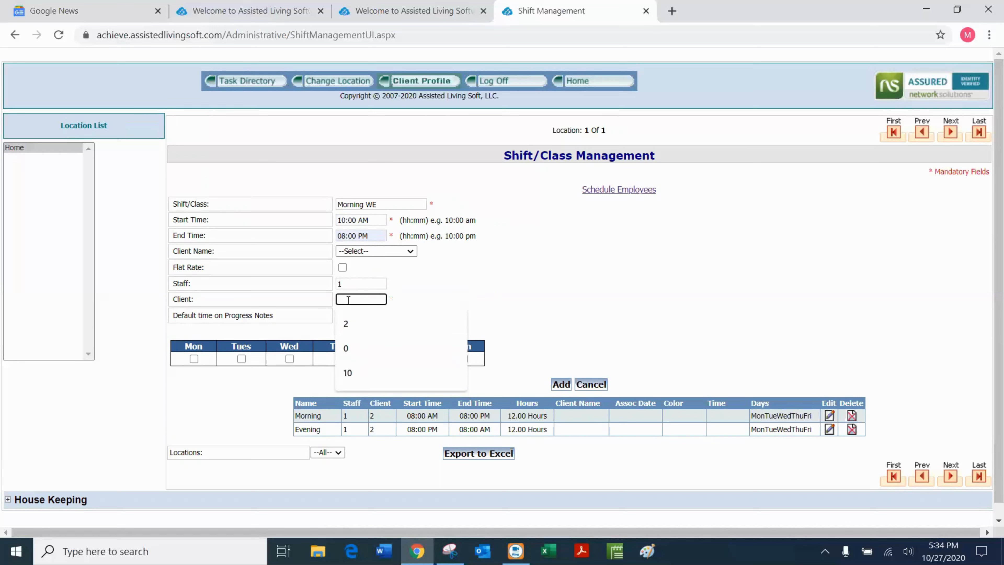
pyautogui.write('2')
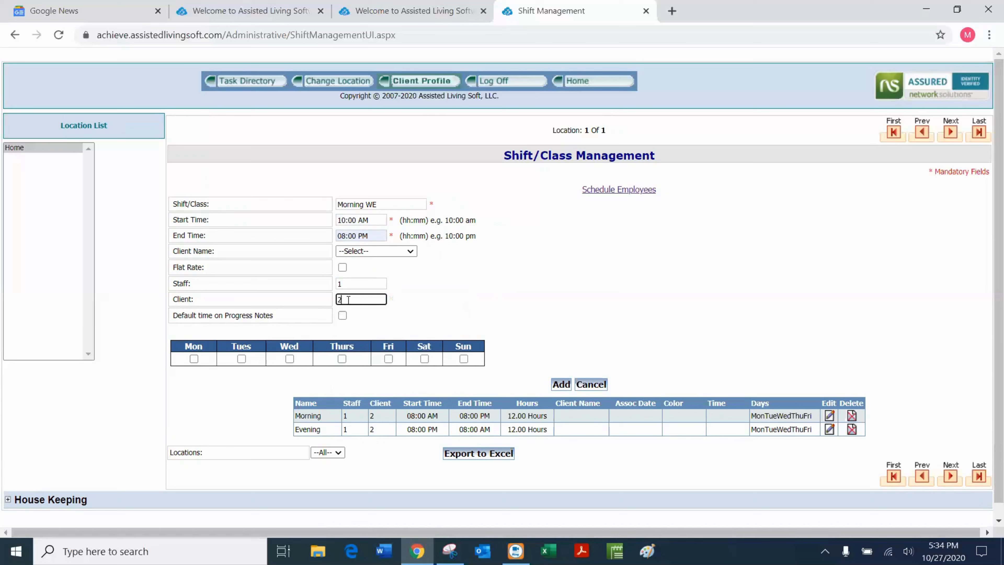
# Assign the Morning WE shift to Saturday and Sunday and add it to the shift list
pyautogui.click(425, 358)
pyautogui.click(463, 359)
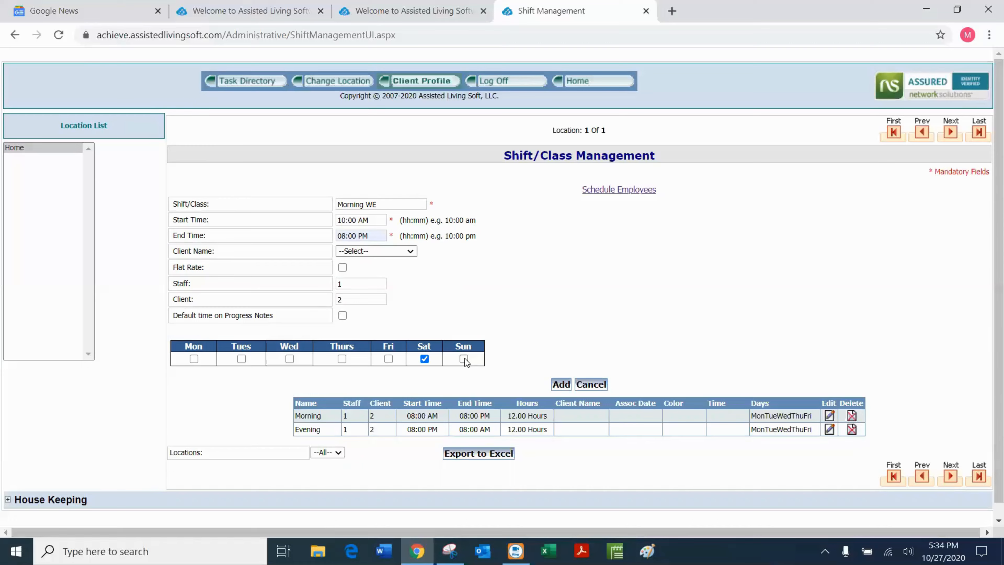
pyautogui.click(562, 385)
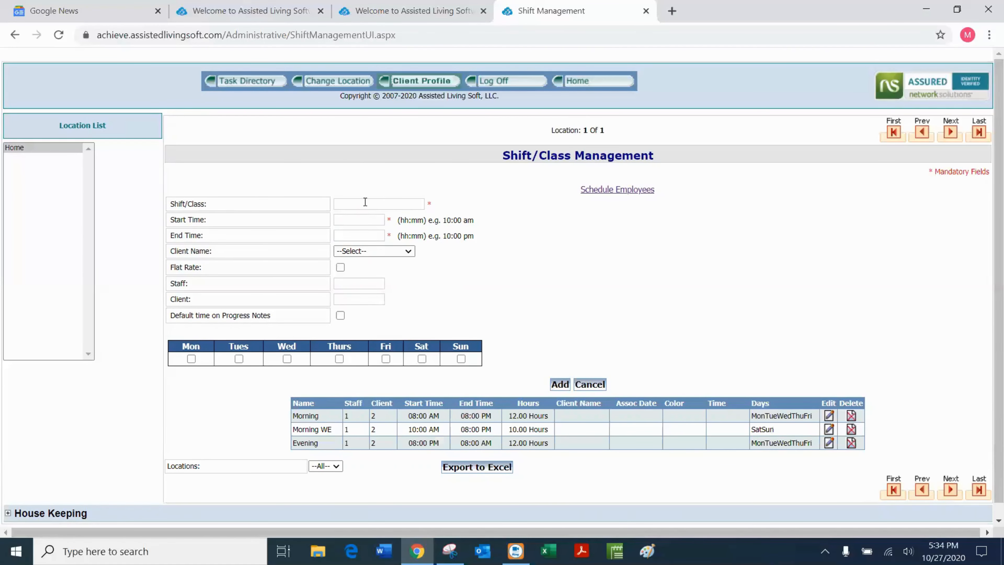
# Fill in a new shift named Evening WE, running from 08:00 PM to 10:00 AM
pyautogui.click(365, 202)
pyautogui.write('Even')
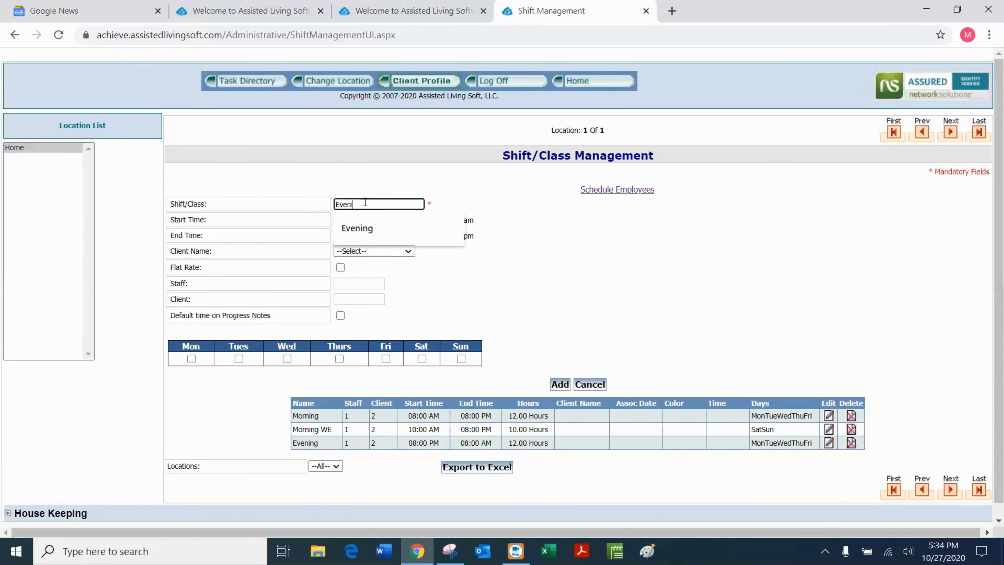
pyautogui.write('ing WE')
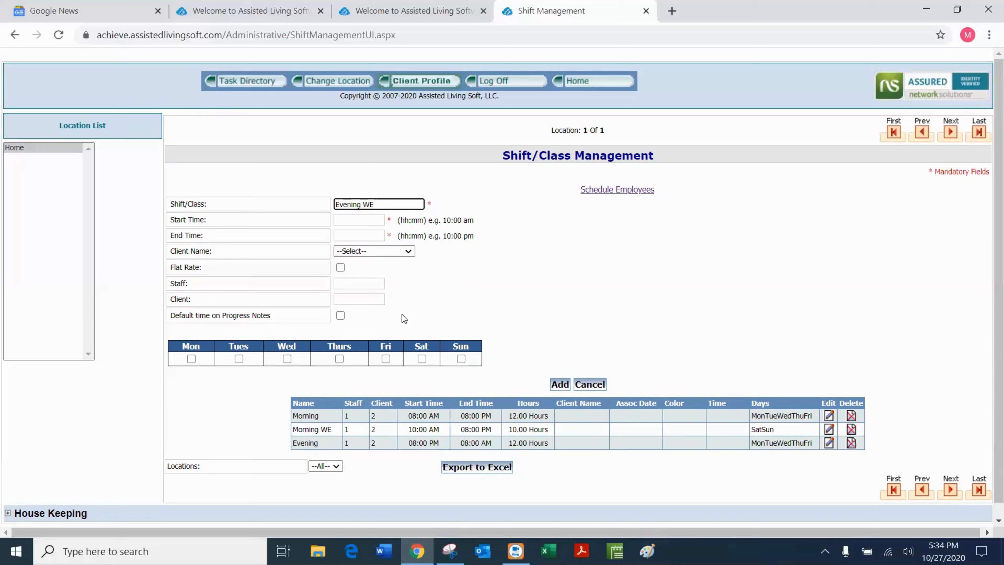
pyautogui.click(342, 220)
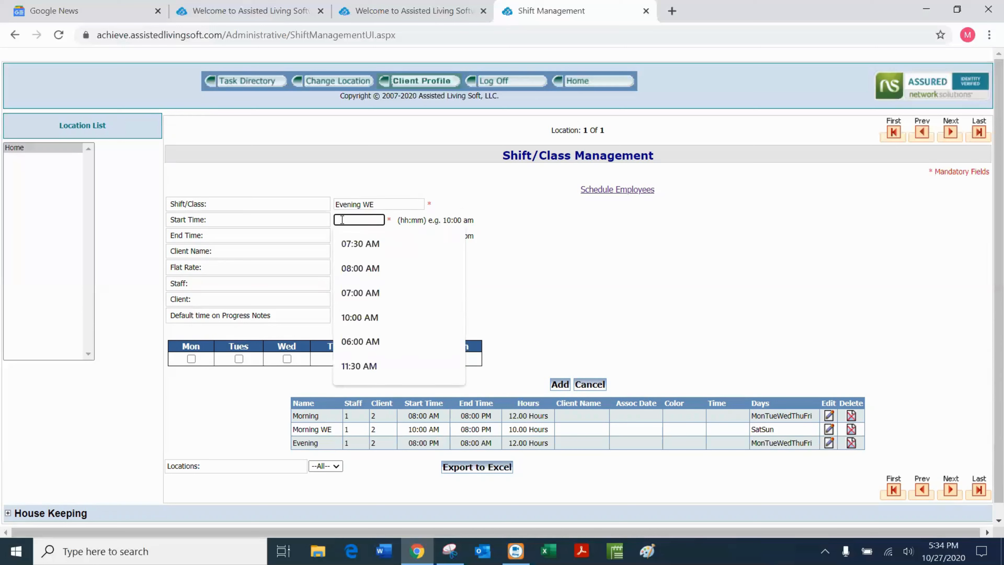
pyautogui.write('8:00 pm')
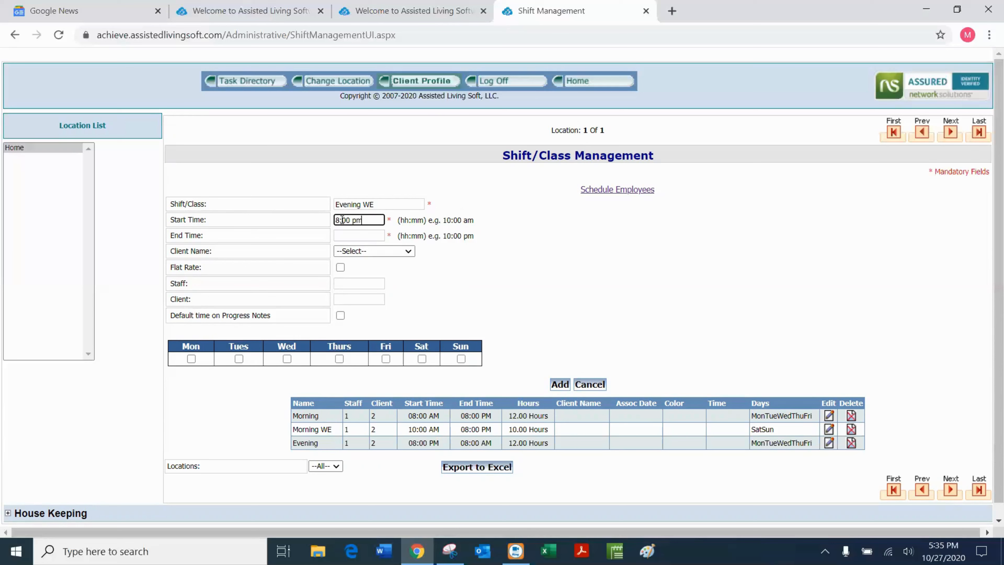
pyautogui.press('Tab')
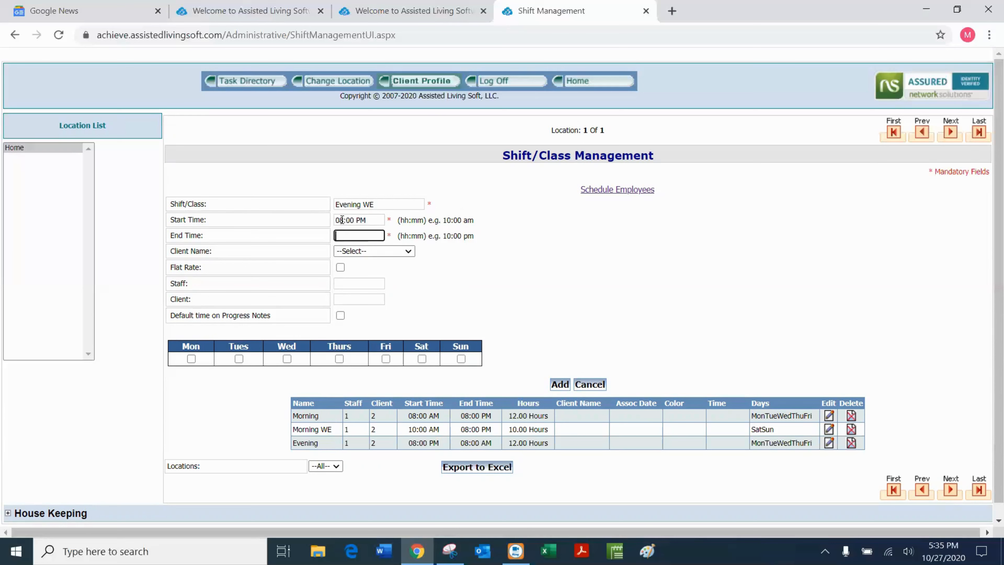
pyautogui.write('10:00 am')
# Give the Evening WE shift staff number 1 and client number 2, and add it to the shift list for Saturday and Sunday
pyautogui.click(344, 282)
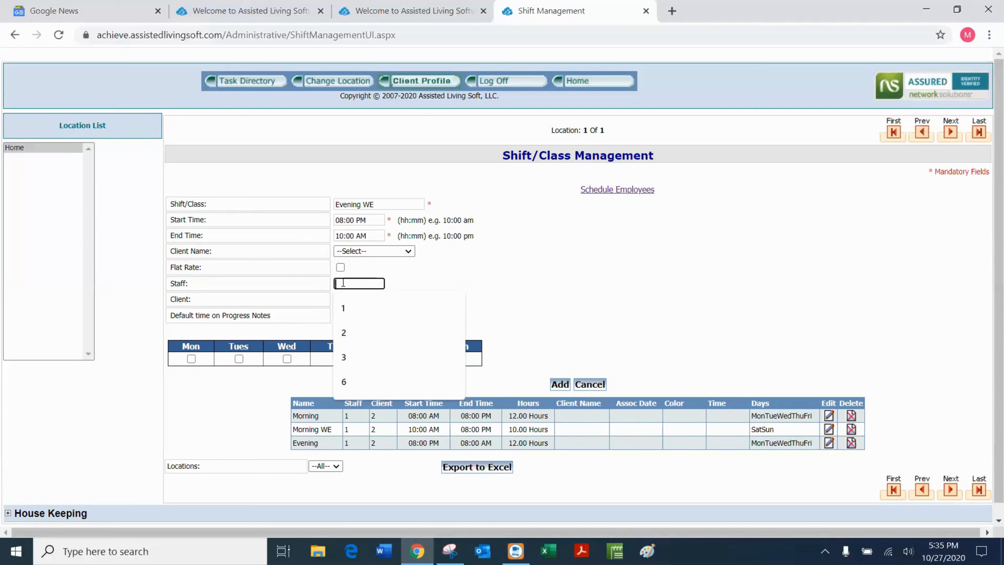
pyautogui.write('1')
pyautogui.press('Tab')
pyautogui.write('2')
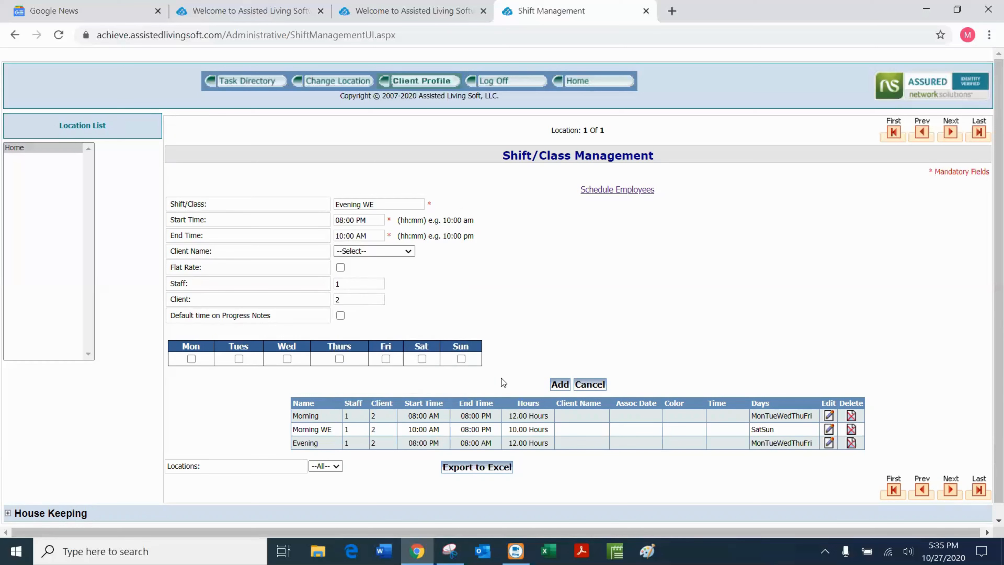
pyautogui.click(422, 359)
pyautogui.click(560, 384)
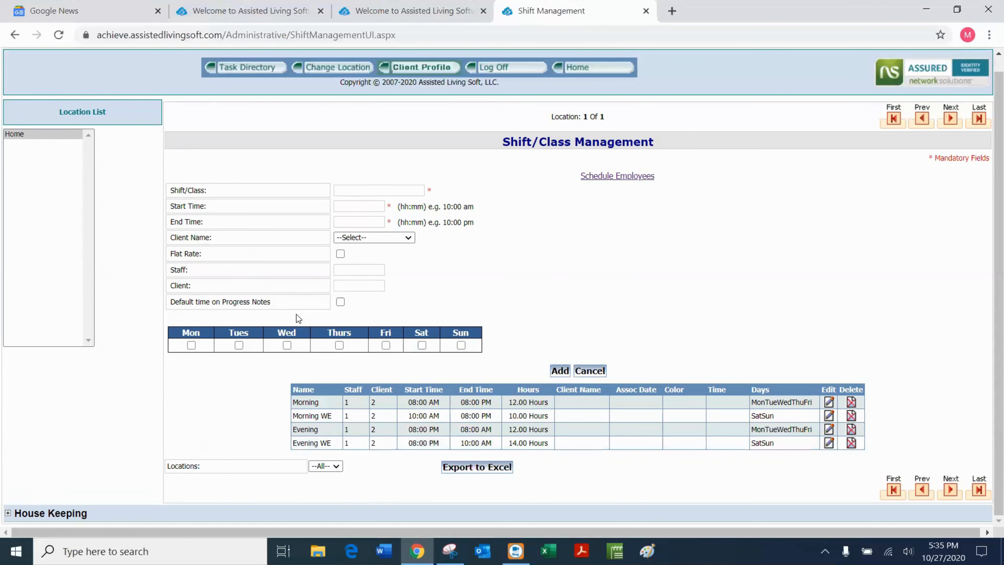
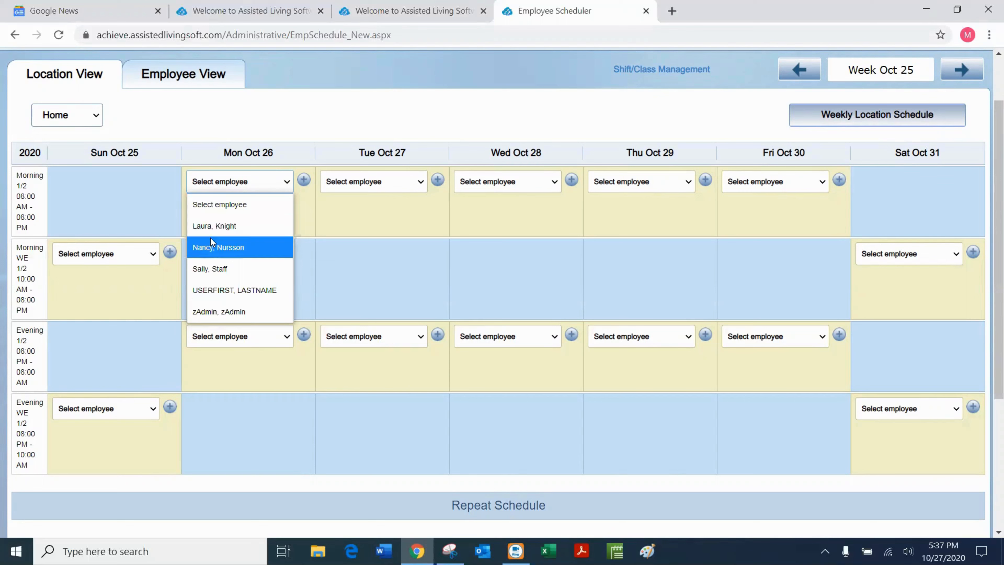
# Assign the third listed employee to the Morning shift on Monday Oct 26, Tuesday Oct 27 and Wednesday Oct 28
pyautogui.click(217, 273)
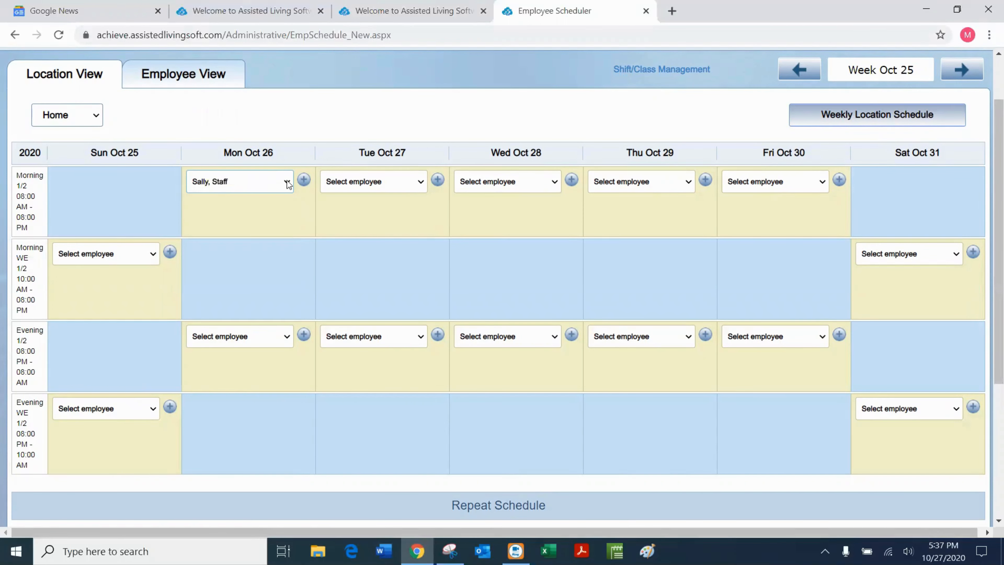
pyautogui.click(303, 180)
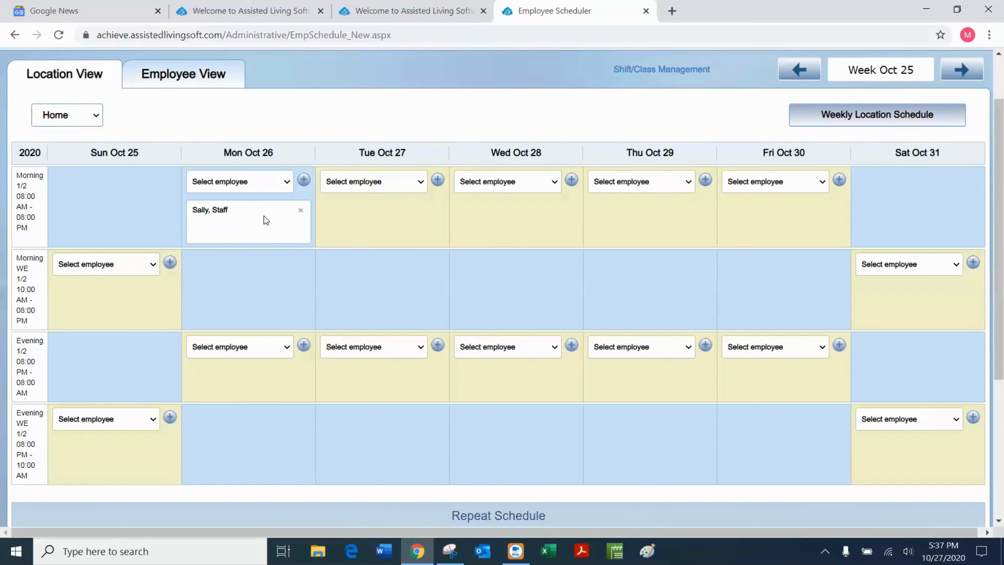
pyautogui.click(420, 182)
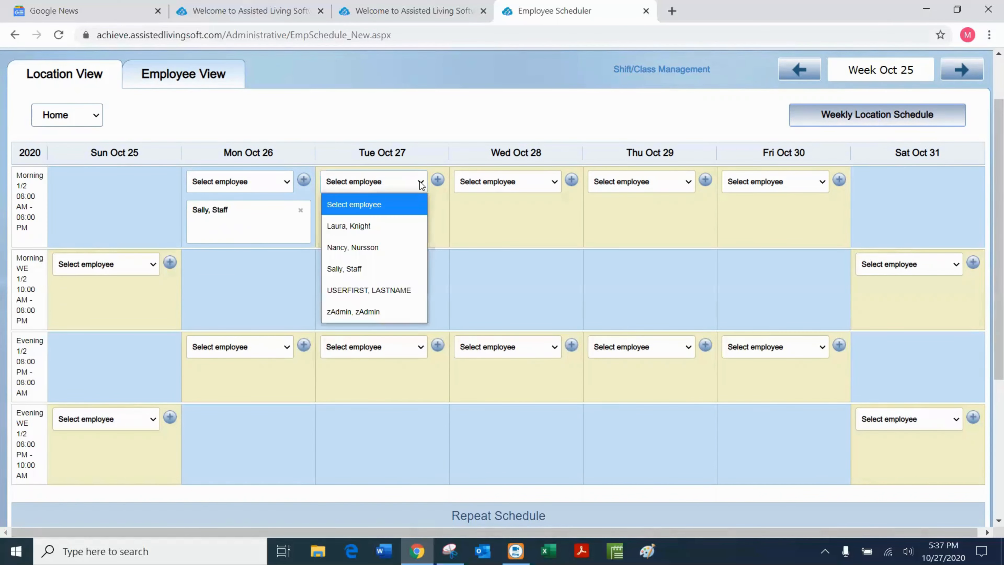
pyautogui.click(391, 267)
pyautogui.click(437, 180)
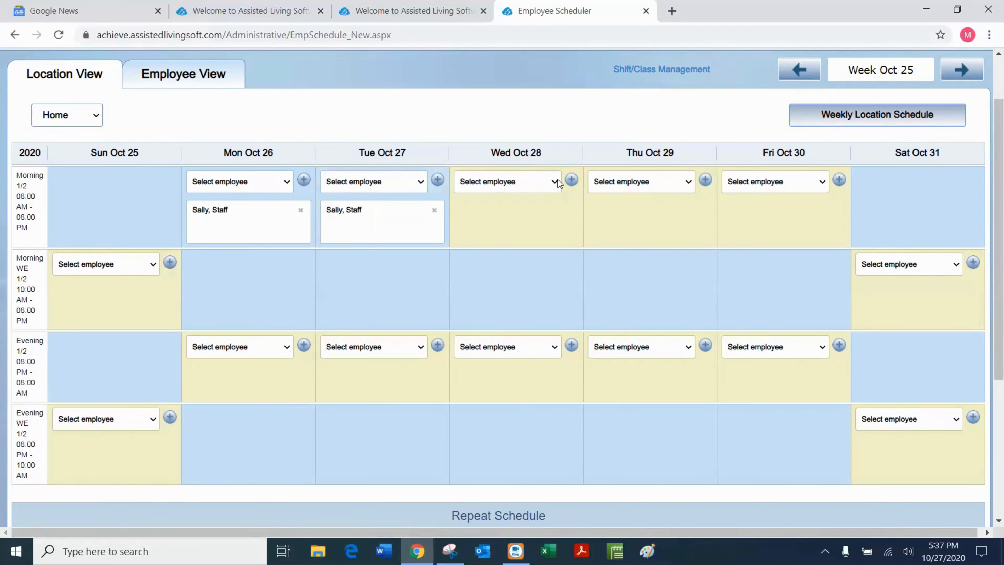
pyautogui.click(555, 182)
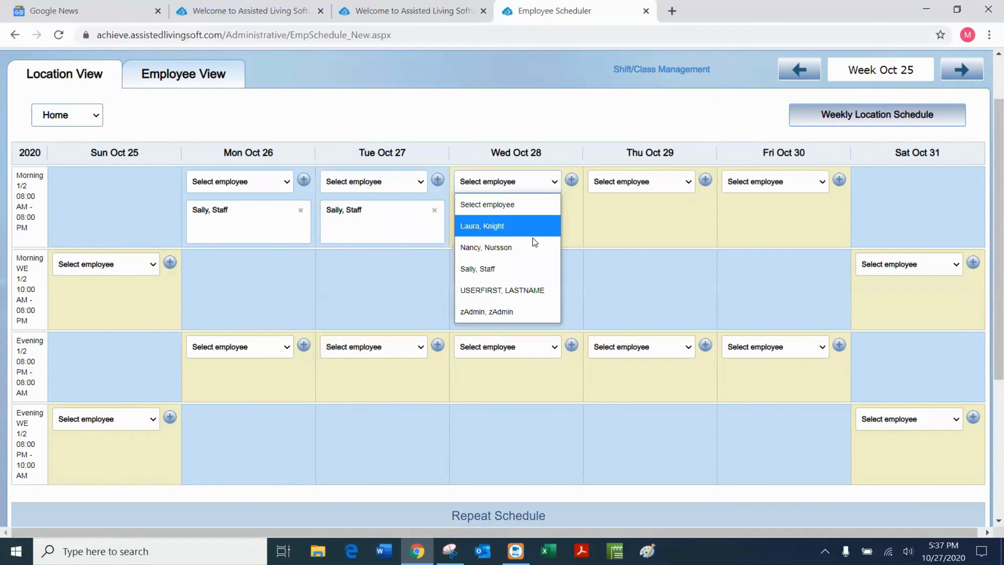
pyautogui.click(515, 270)
pyautogui.click(572, 181)
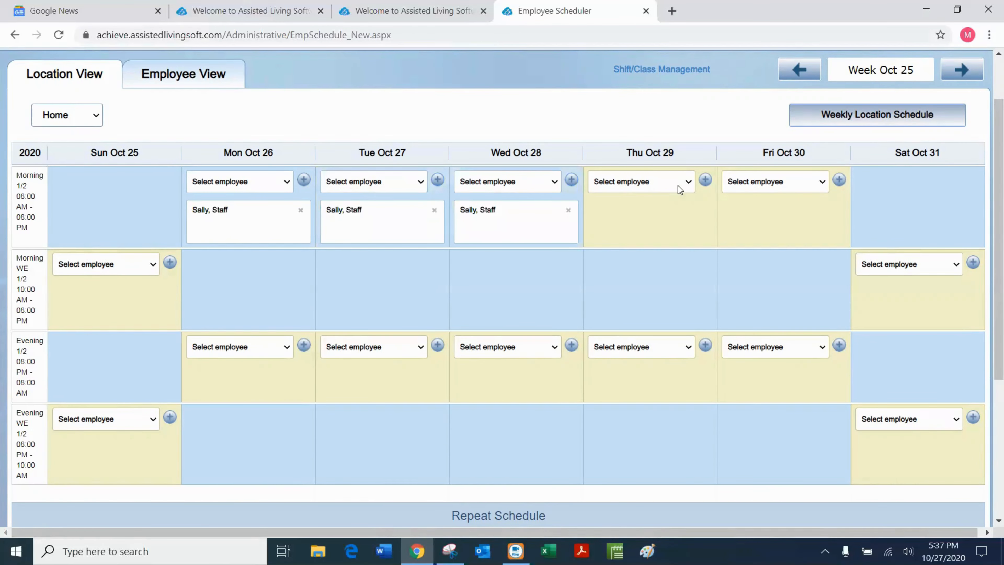
# Assign the second listed employee and the Monday-to-Wednesday morning employee to the Morning shift on Thursday Oct 29
pyautogui.click(689, 181)
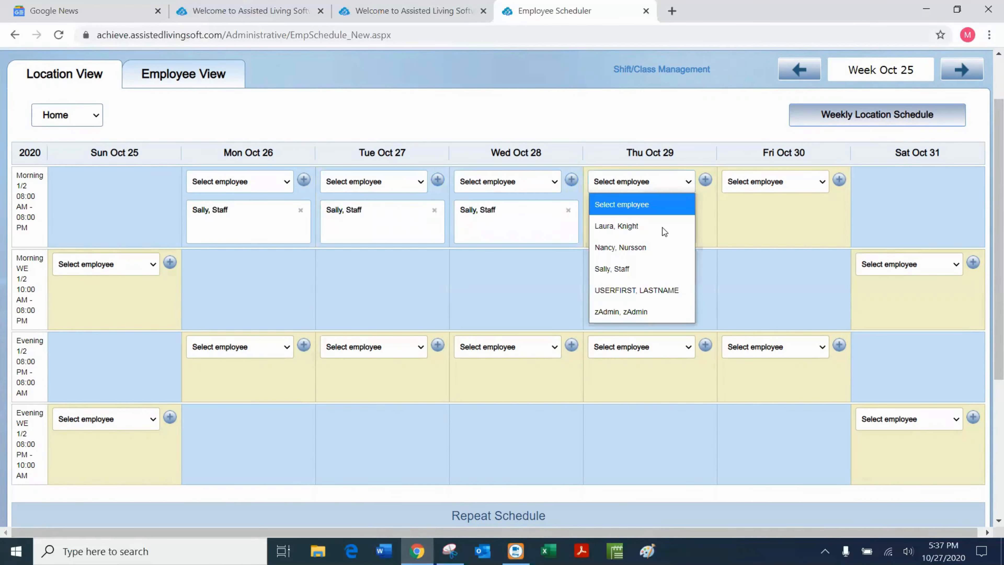
pyautogui.click(636, 254)
pyautogui.click(705, 182)
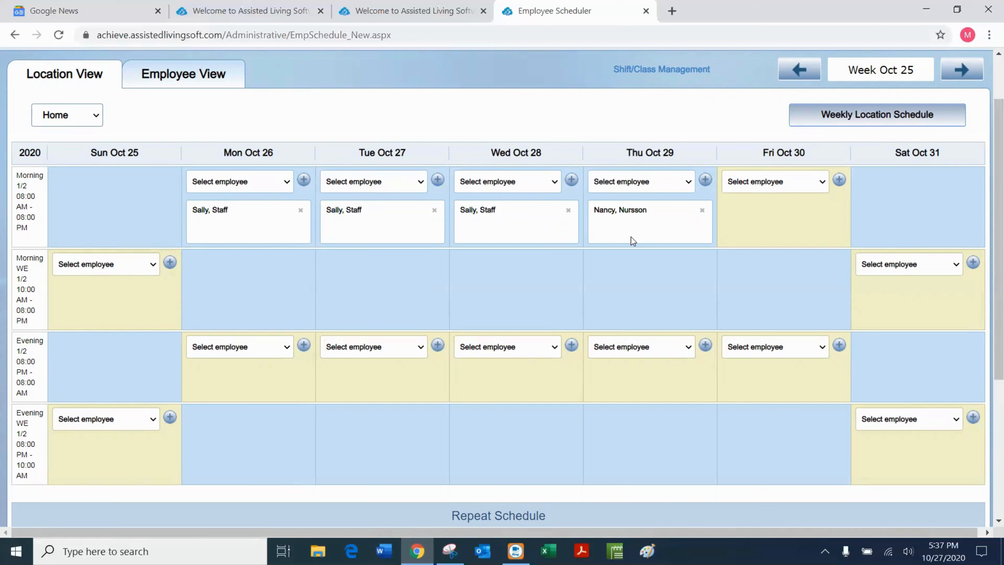
pyautogui.click(688, 183)
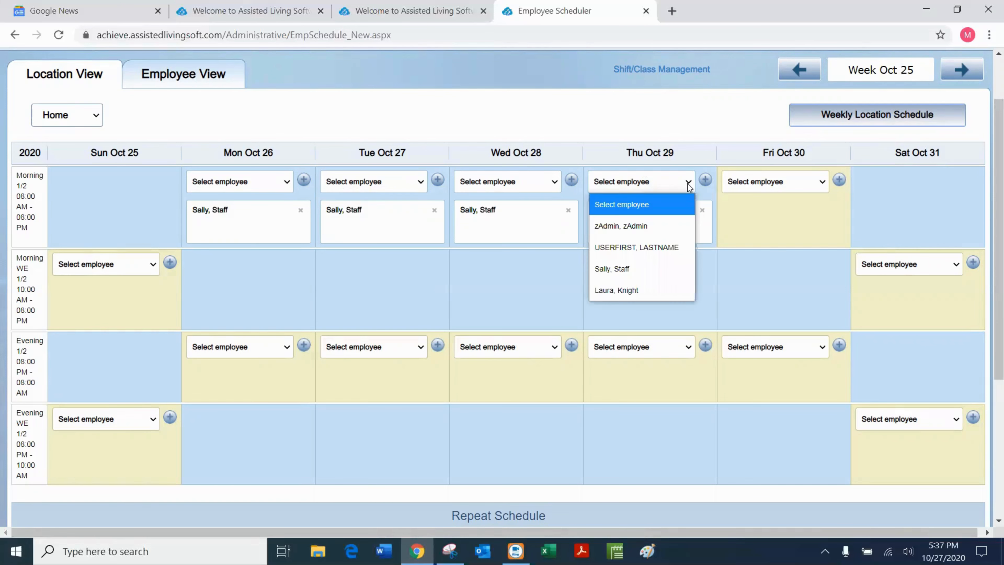
pyautogui.click(630, 268)
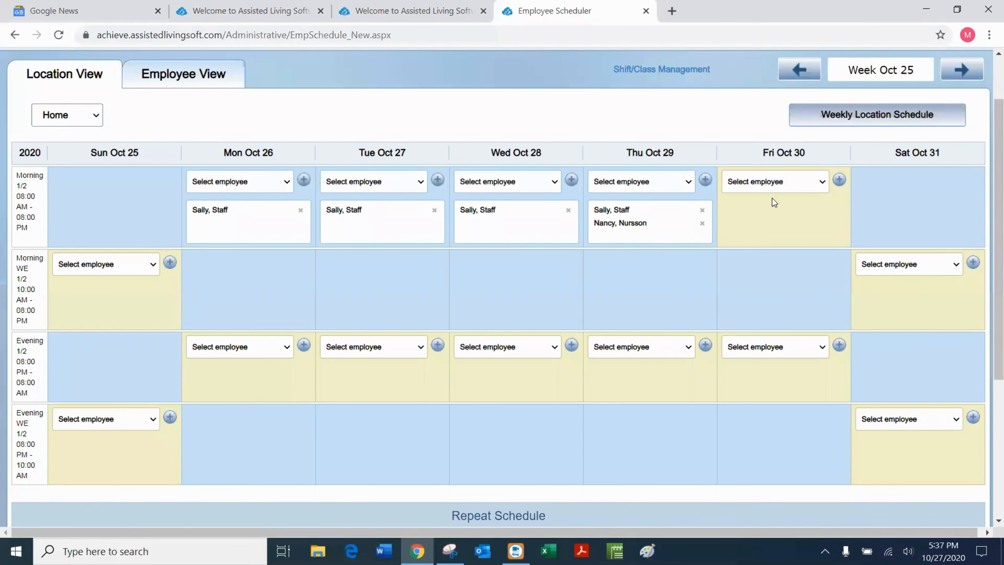
# Assign the Monday-to-Wednesday morning employee to the Morning shift on Friday Oct 30
pyautogui.click(813, 181)
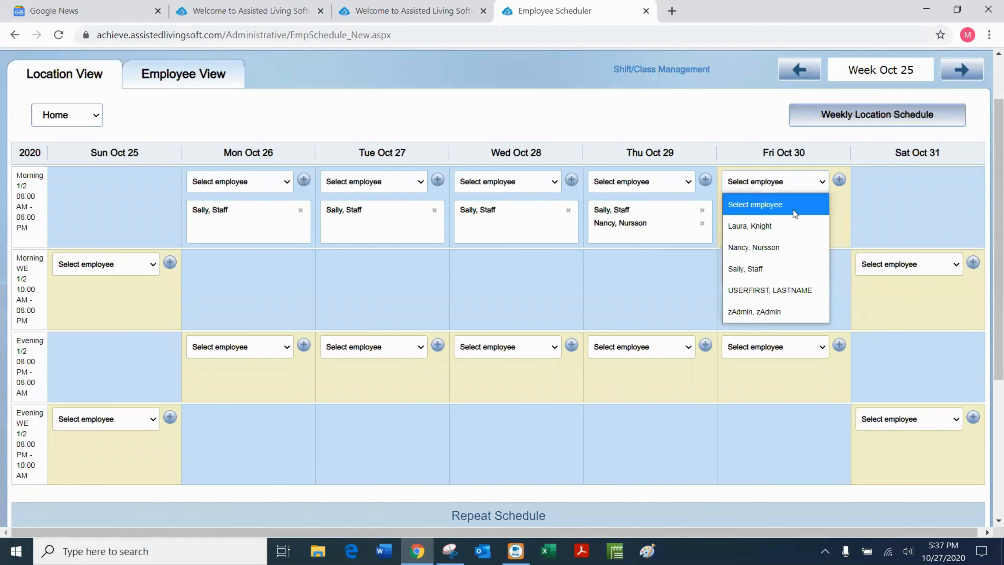
pyautogui.click(771, 266)
pyautogui.click(839, 180)
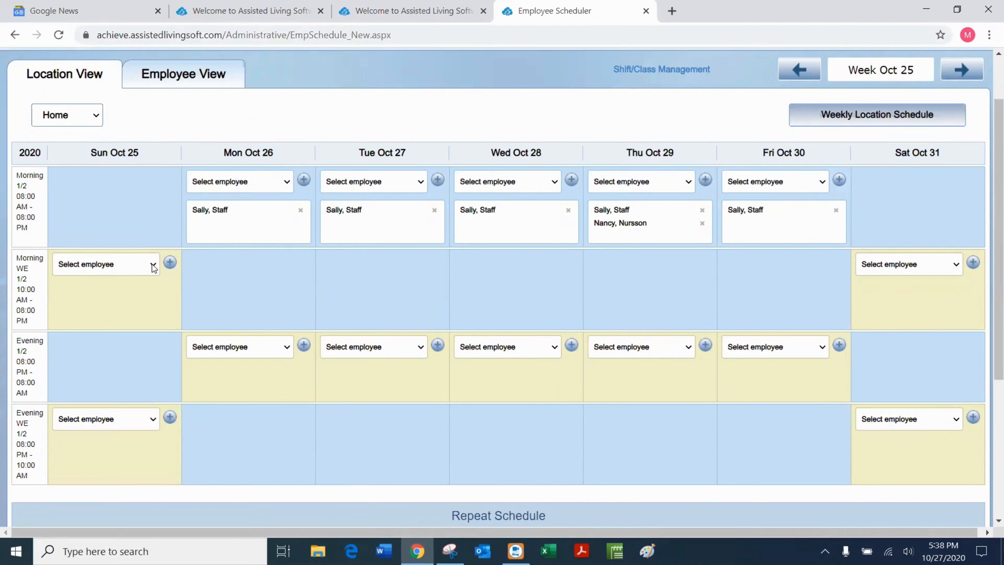
# Assign the employee with the placeholder name to the Morning WE shift on Saturday Oct 31 and Sunday Oct 25
pyautogui.click(957, 264)
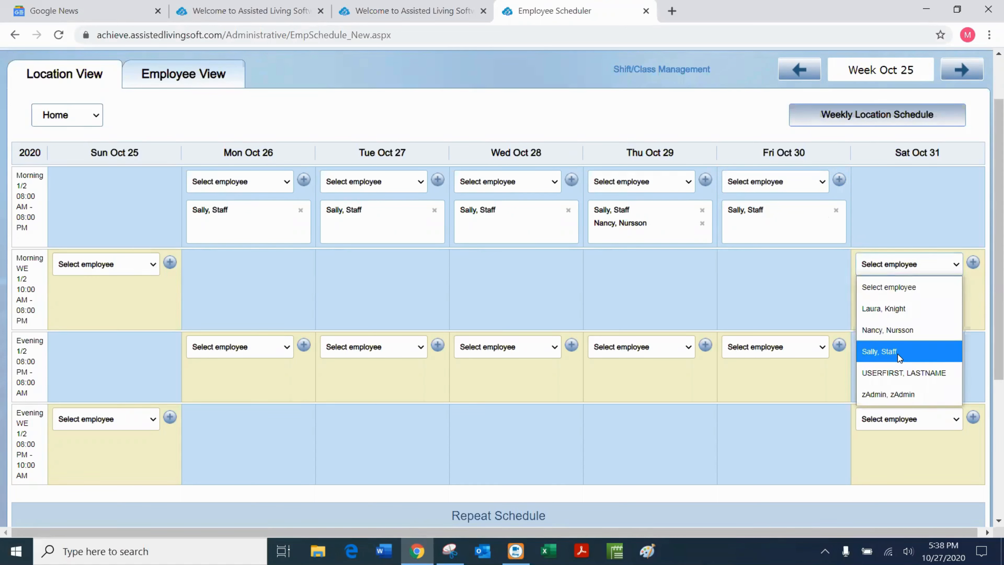
pyautogui.click(897, 372)
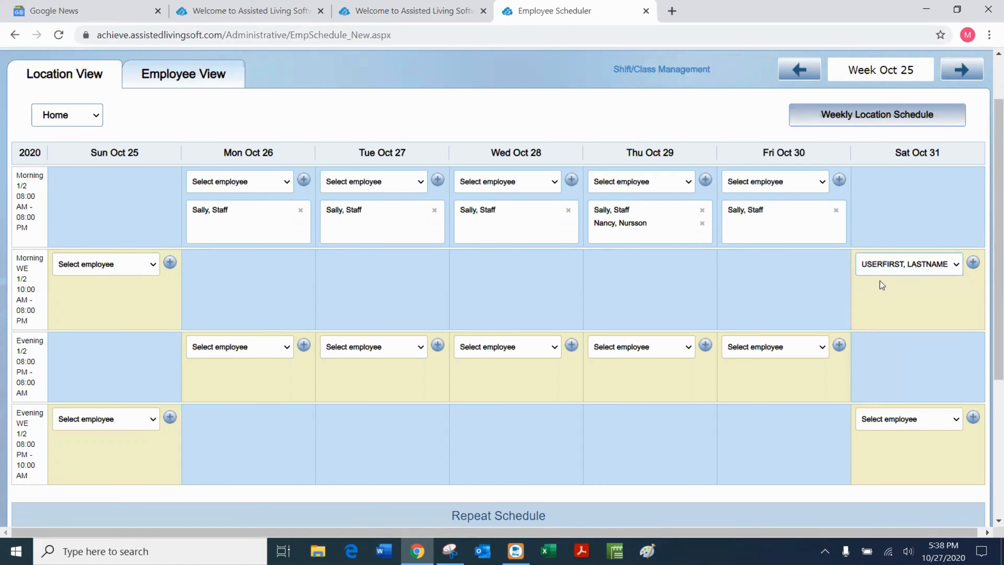
pyautogui.click(973, 263)
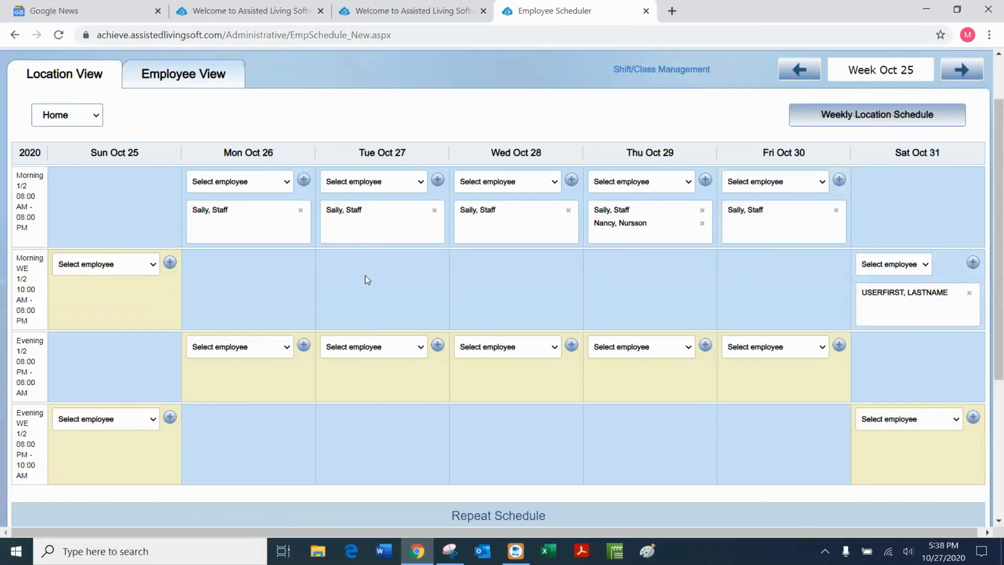
pyautogui.click(154, 265)
pyautogui.click(106, 379)
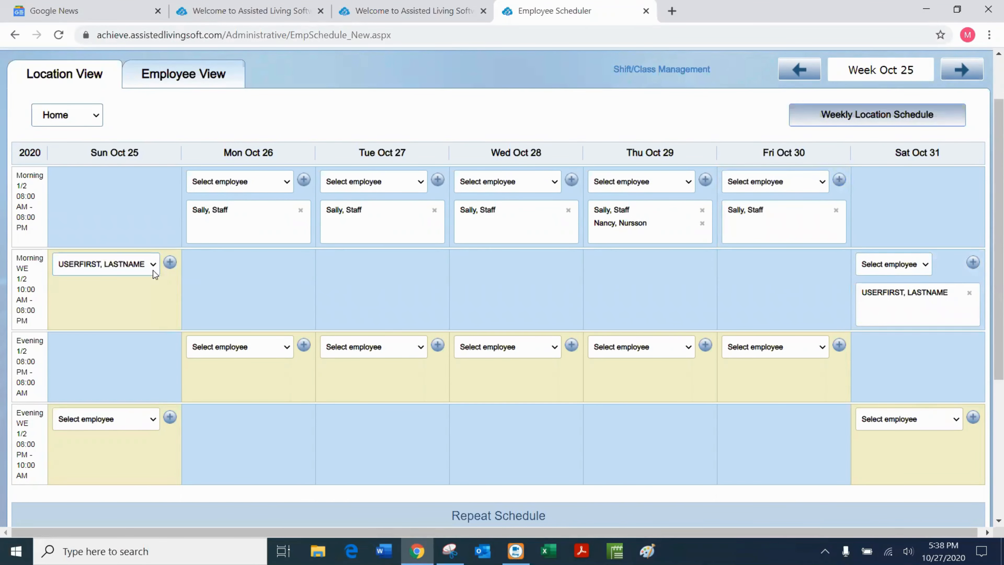
pyautogui.click(171, 264)
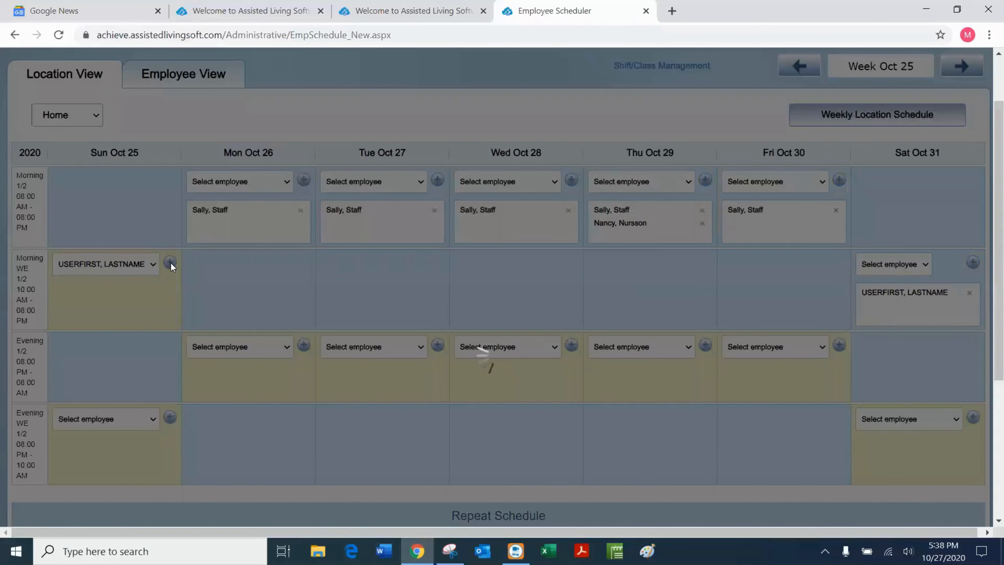
# Assign the first listed employee to the Evening shift on Monday Oct 26 and Tuesday Oct 27
pyautogui.scroll(-2, 293, 273)
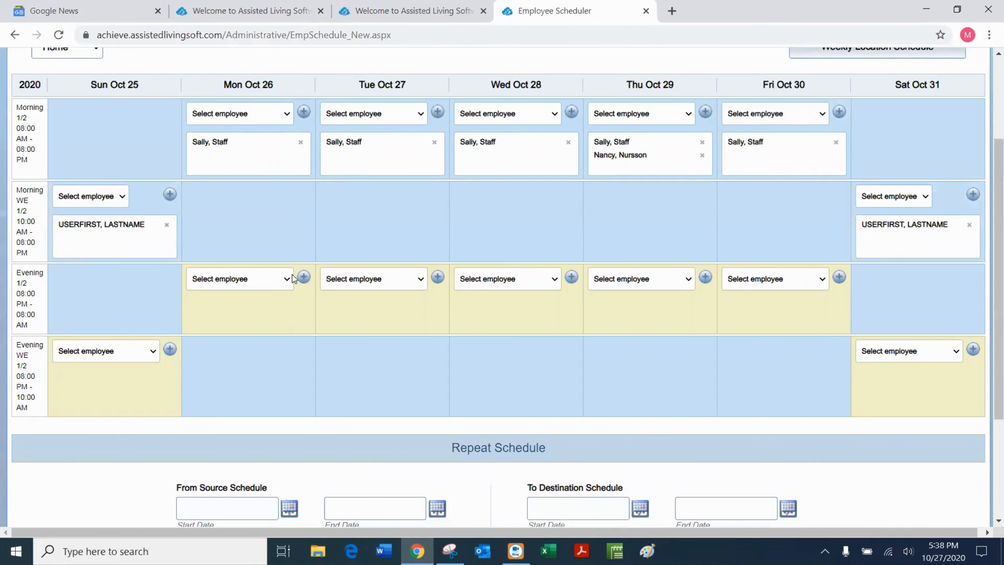
pyautogui.click(286, 279)
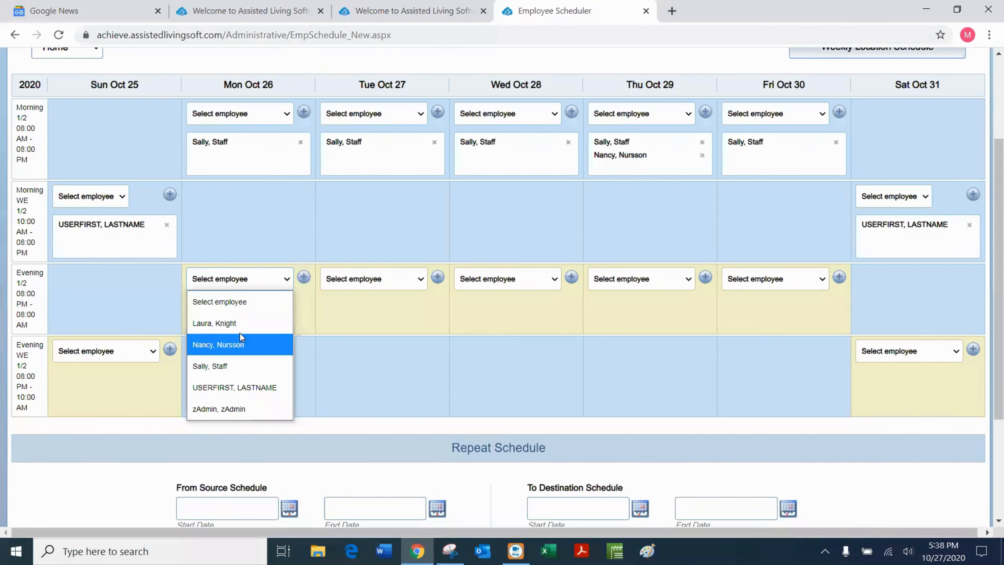
pyautogui.click(240, 323)
pyautogui.click(303, 277)
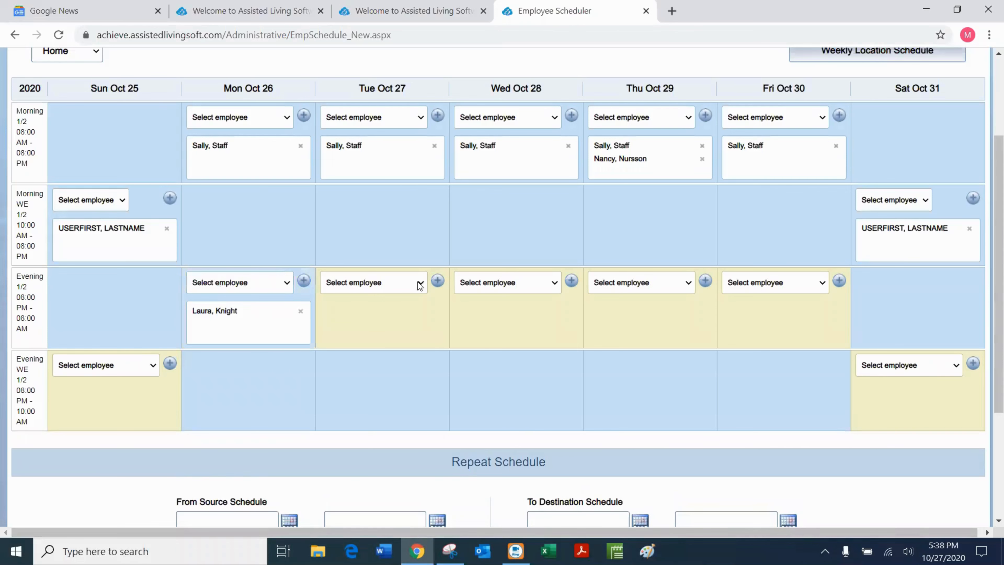
pyautogui.click(420, 285)
pyautogui.click(382, 325)
pyautogui.click(436, 282)
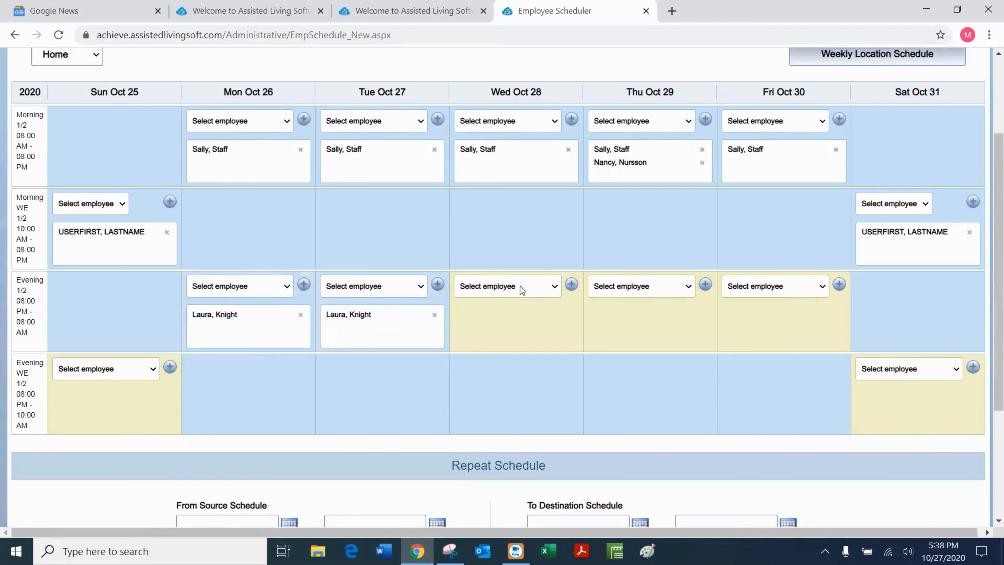
# Assign the same evening employee to the Evening shift on Wednesday Oct 28, Thursday Oct 29 and Friday Oct 30
pyautogui.click(555, 287)
pyautogui.click(488, 333)
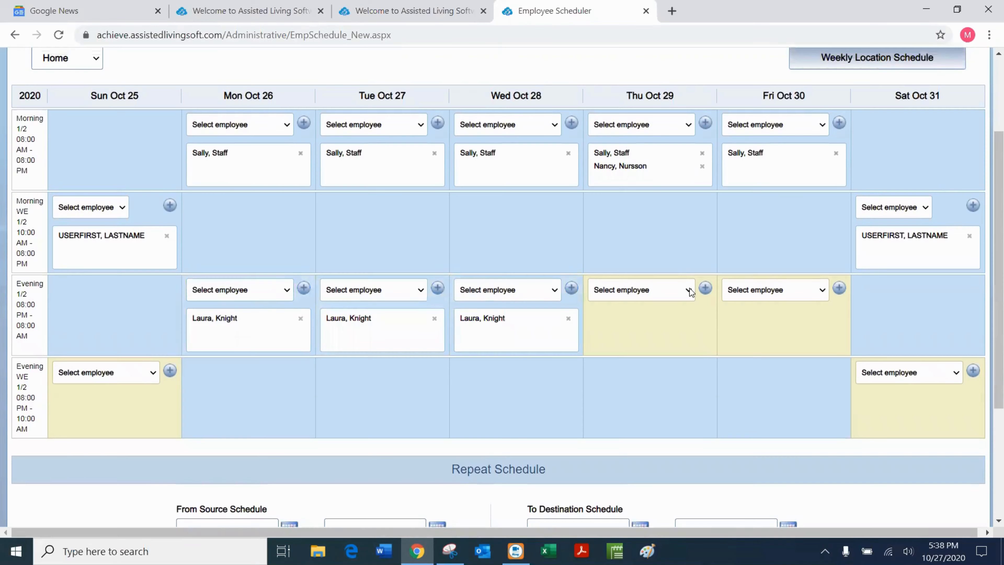
pyautogui.click(689, 291)
pyautogui.click(668, 331)
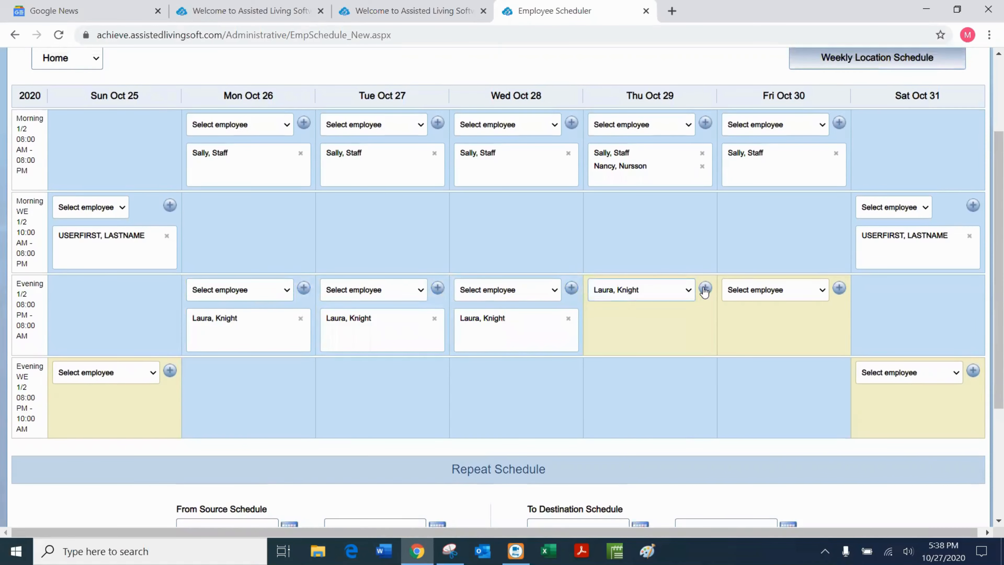
pyautogui.click(706, 289)
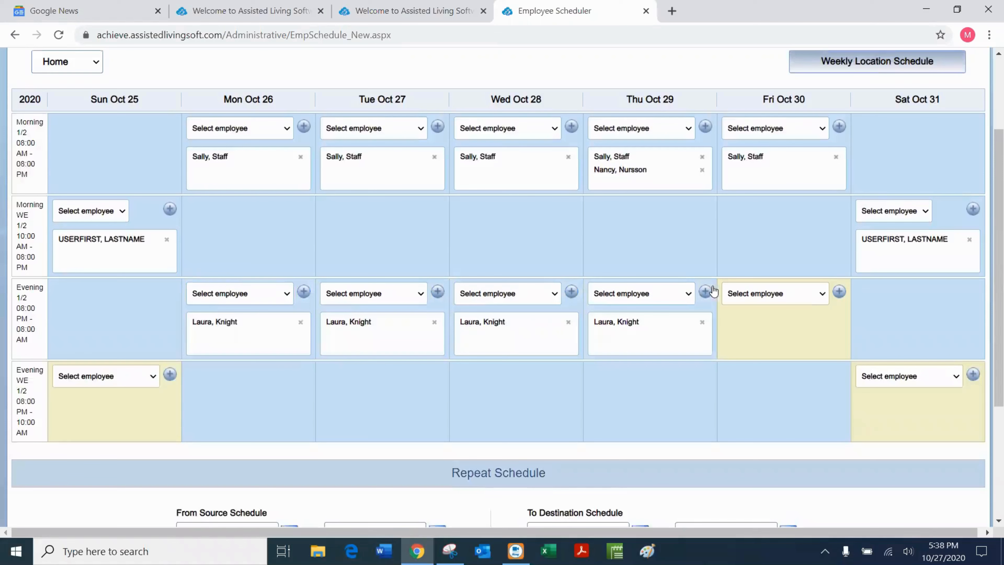
pyautogui.click(823, 293)
pyautogui.click(756, 339)
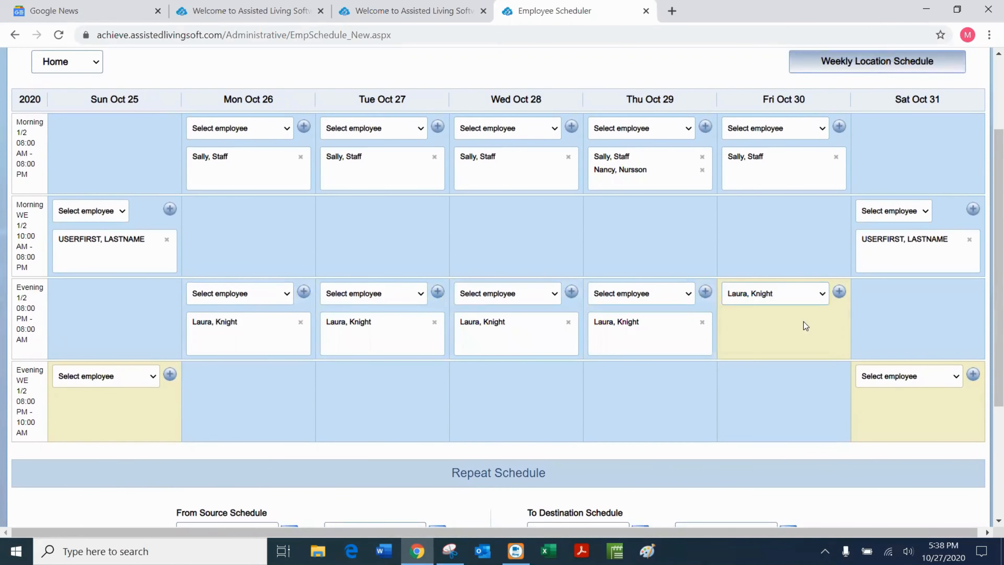
pyautogui.click(838, 295)
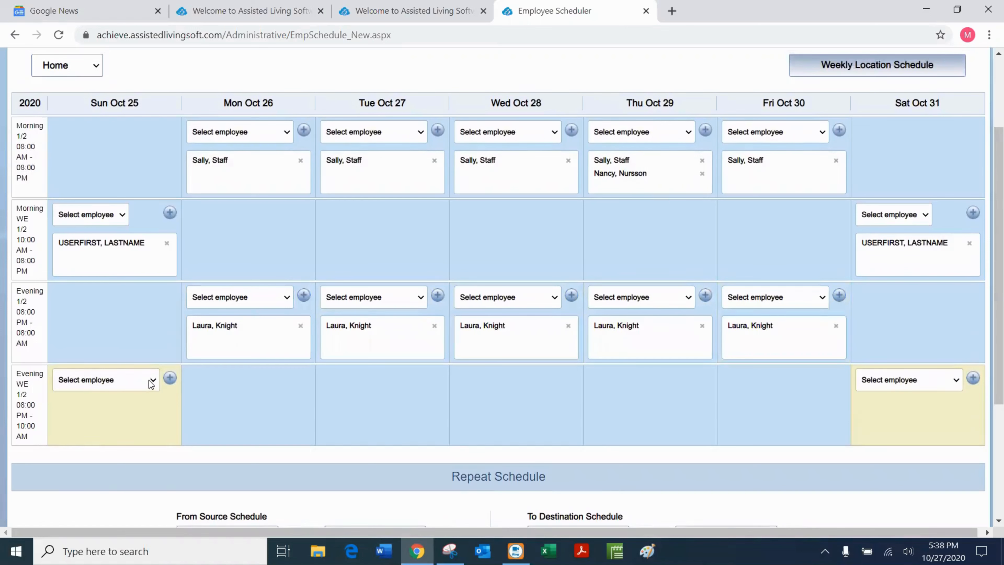
# Assign the admin account employee to the Evening WE shift on Sunday Oct 25 and Saturday Oct 31
pyautogui.click(146, 386)
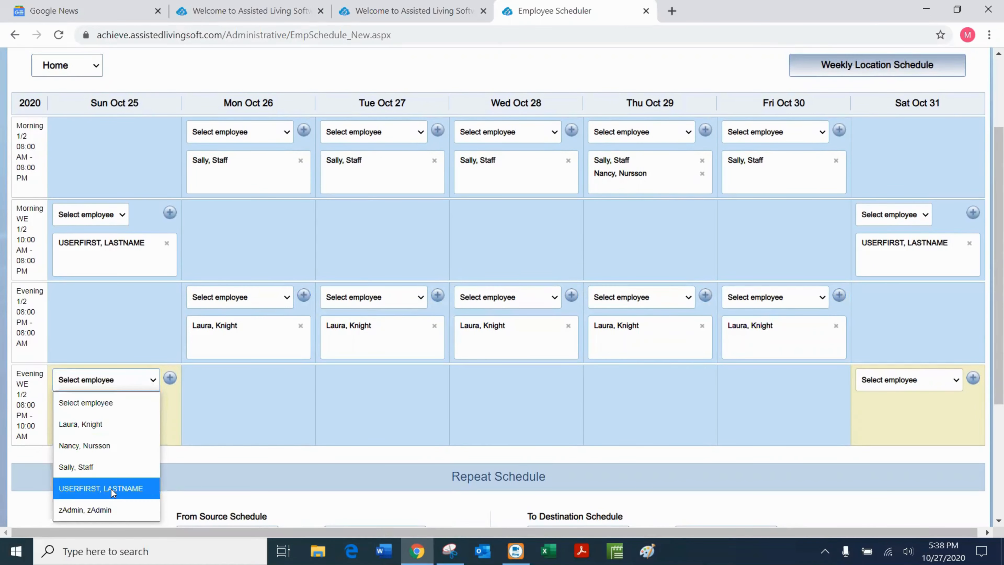
pyautogui.click(106, 511)
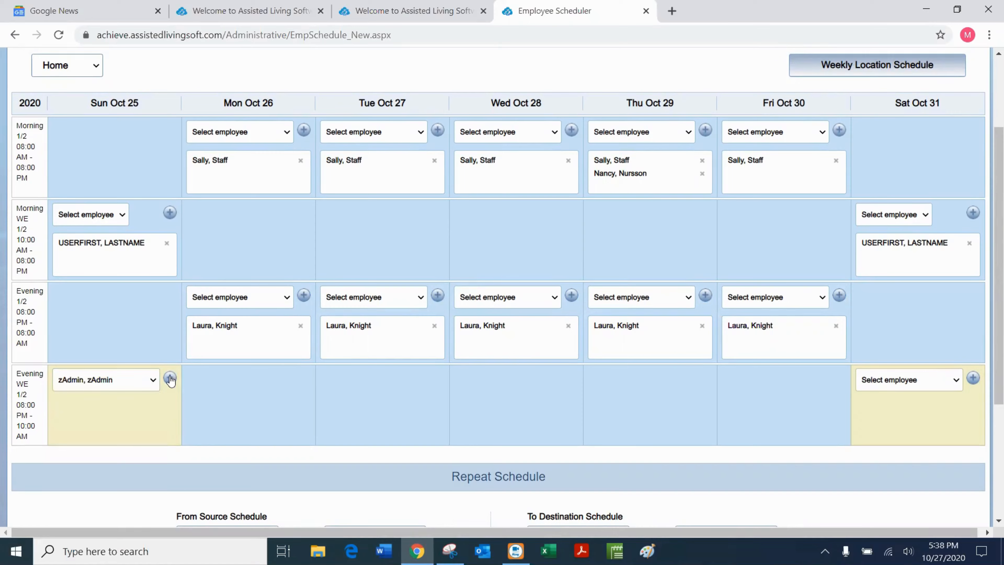
pyautogui.click(171, 378)
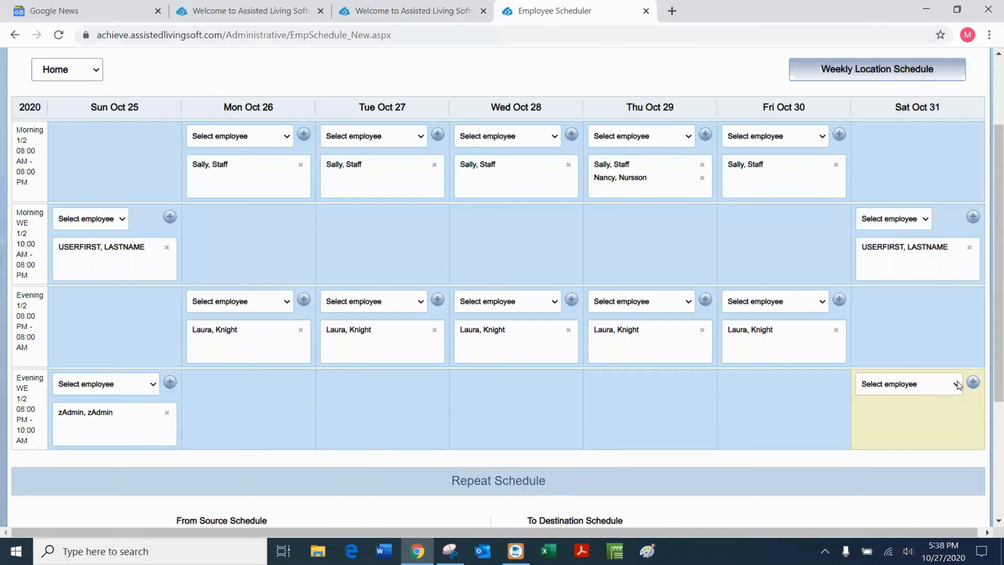
pyautogui.click(957, 382)
pyautogui.click(890, 514)
pyautogui.click(973, 382)
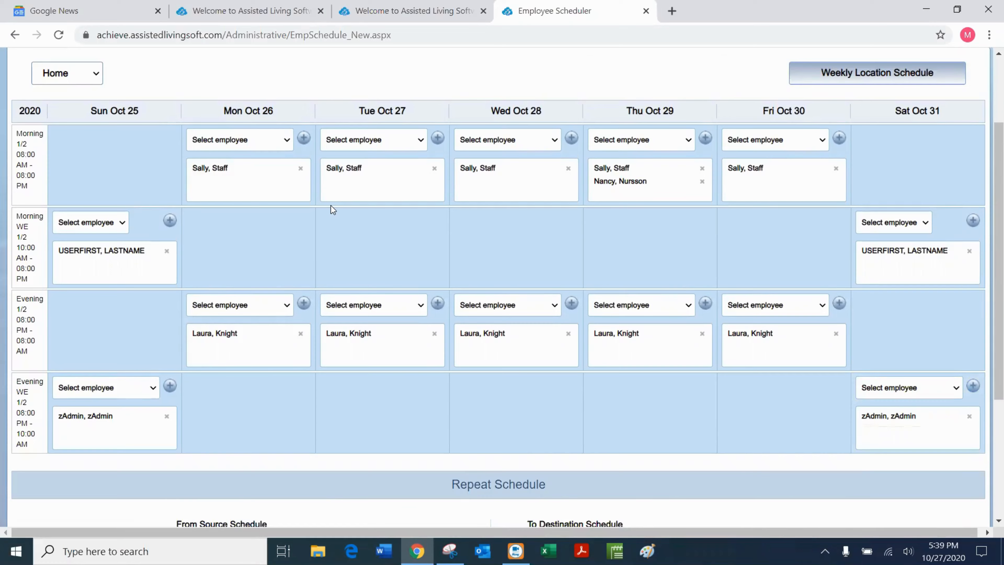
# Check the Home schedule for the week of Nov 01 and return to the week of Oct 25
pyautogui.scroll(-2, 330, 206)
pyautogui.scroll(1, 265, 172)
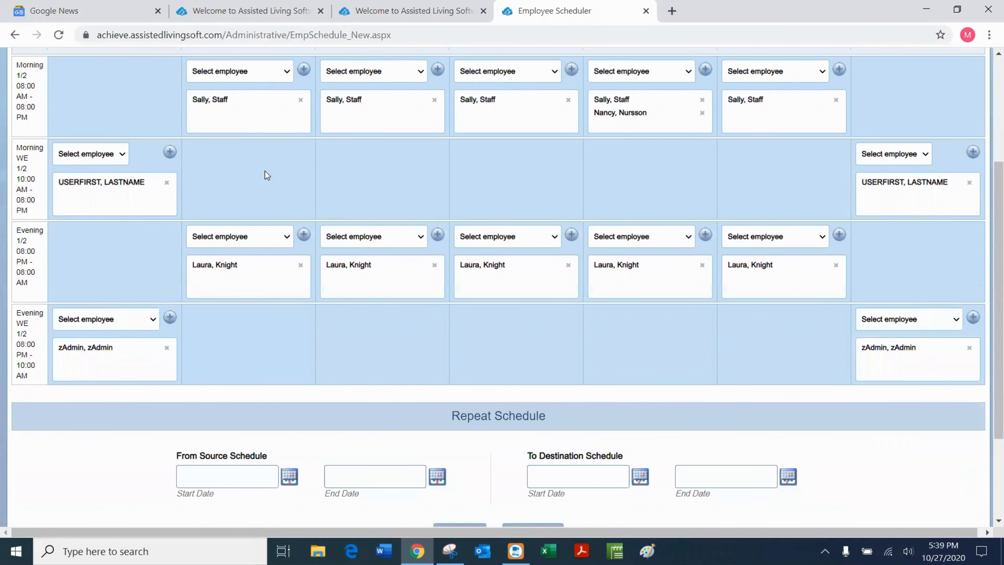
pyautogui.scroll(3, 273, 190)
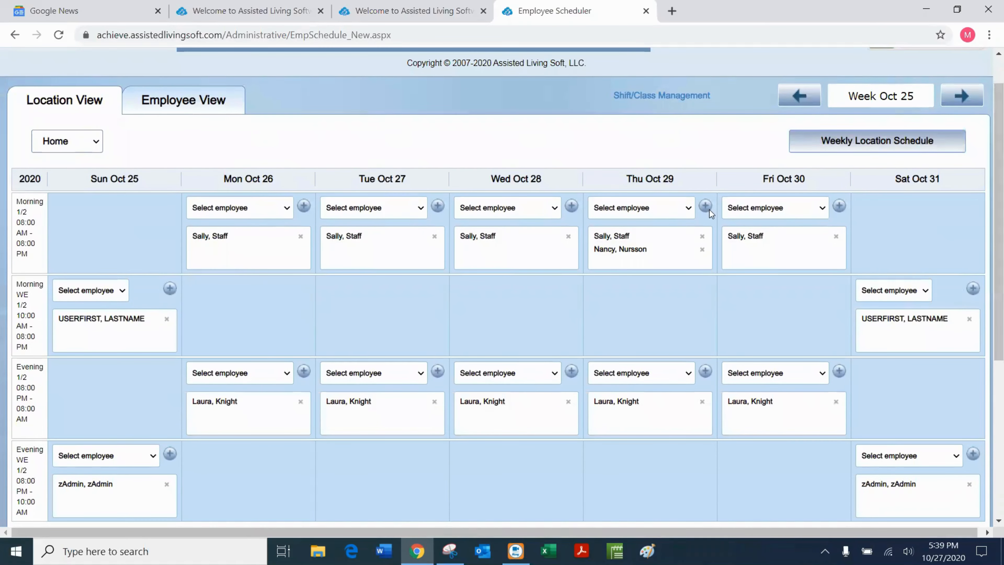
pyautogui.click(959, 96)
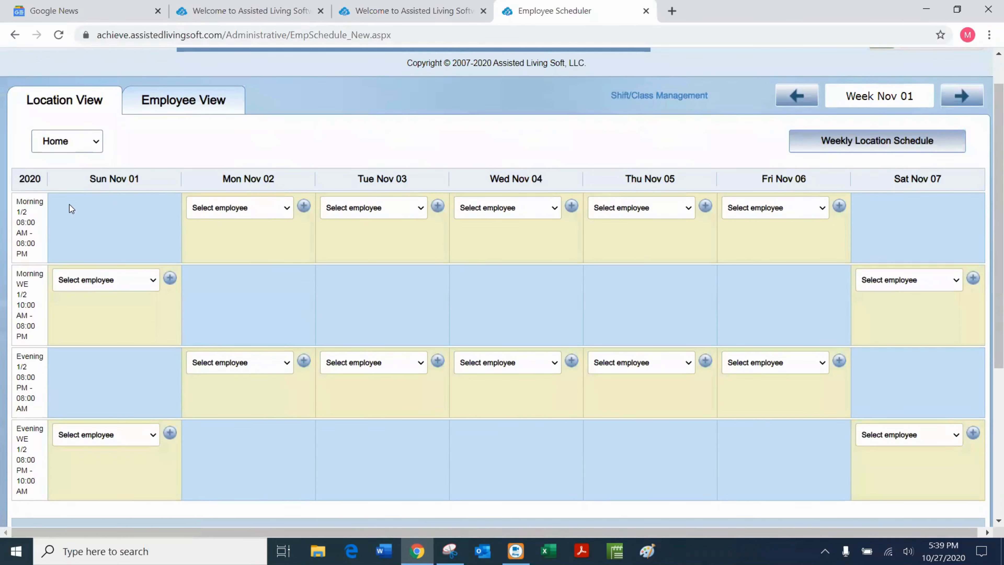
pyautogui.click(805, 100)
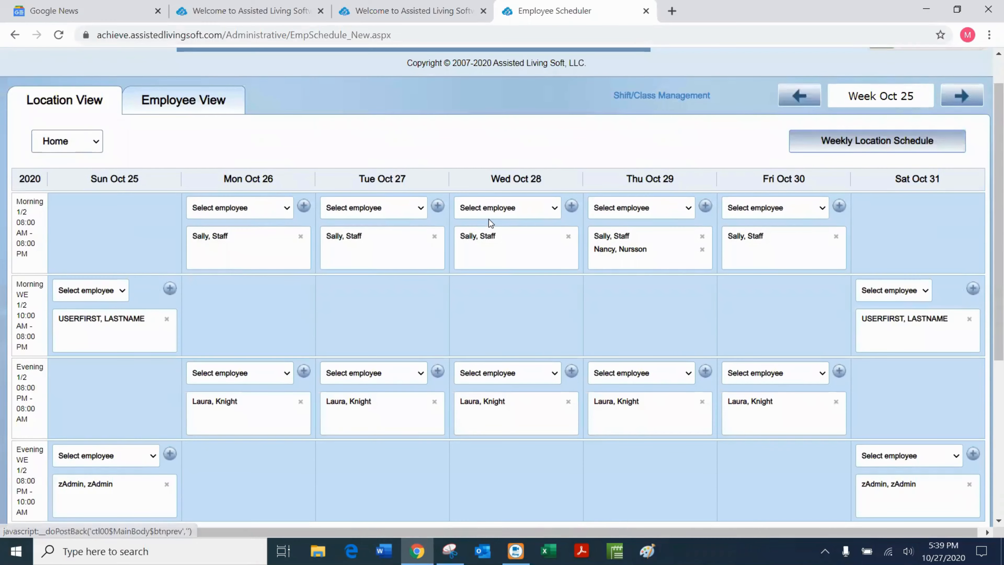
# Set the Repeat Schedule source range to 10/25/2020 through 10/31/2020
pyautogui.scroll(-3, 490, 219)
pyautogui.scroll(-3, 490, 223)
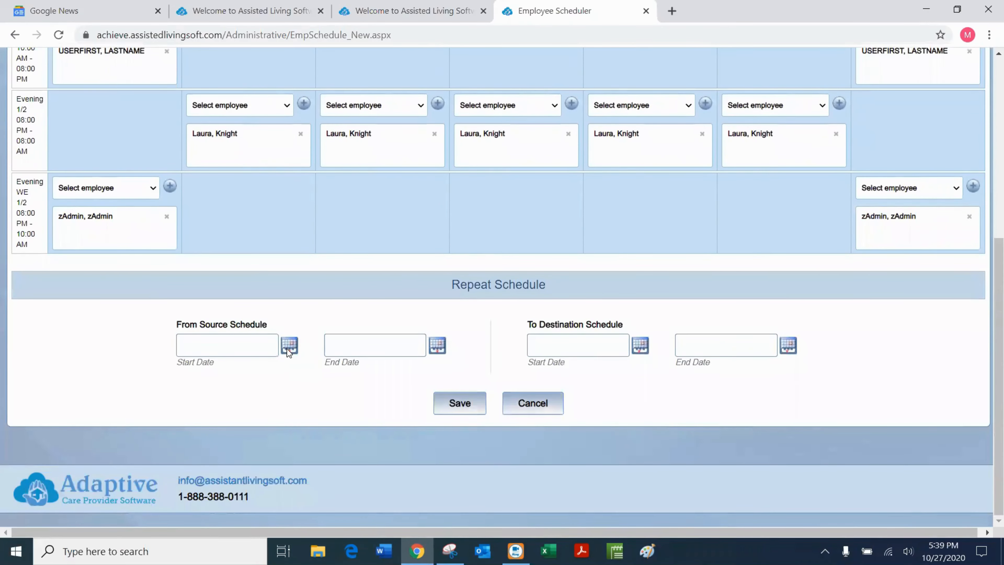
pyautogui.scroll(3, 287, 349)
pyautogui.scroll(2, 132, 143)
pyautogui.scroll(-3, 158, 158)
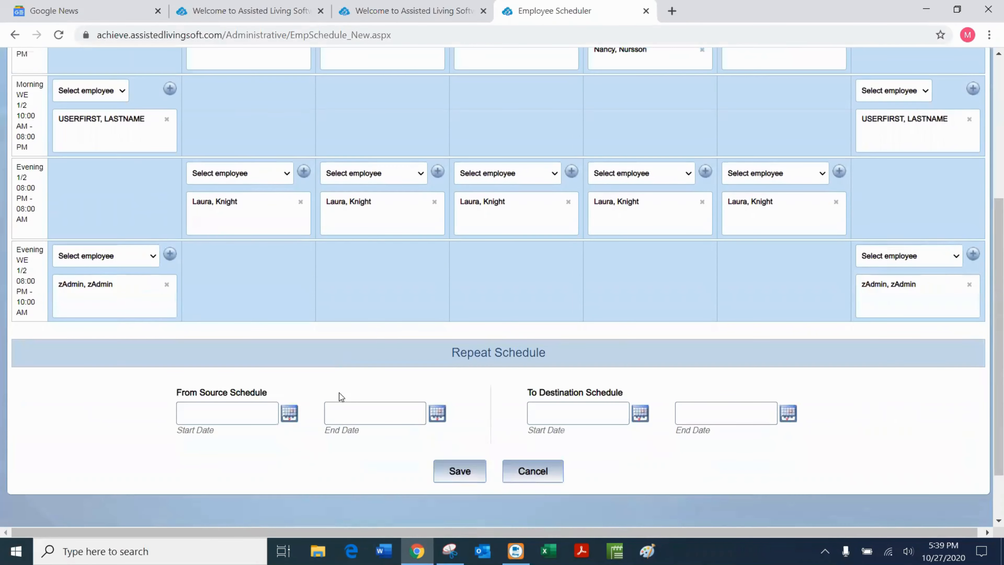
pyautogui.click(291, 414)
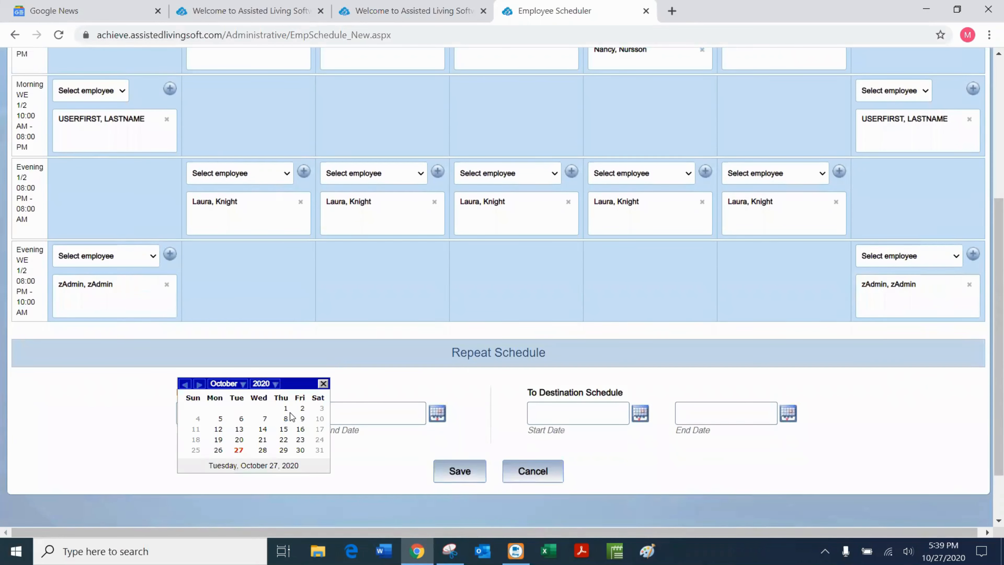
pyautogui.click(195, 451)
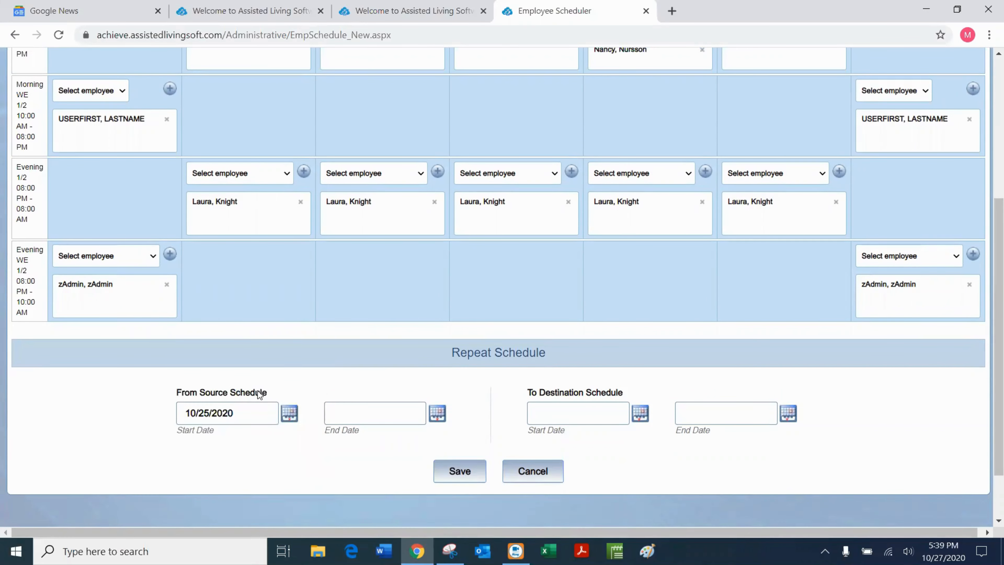
pyautogui.click(438, 415)
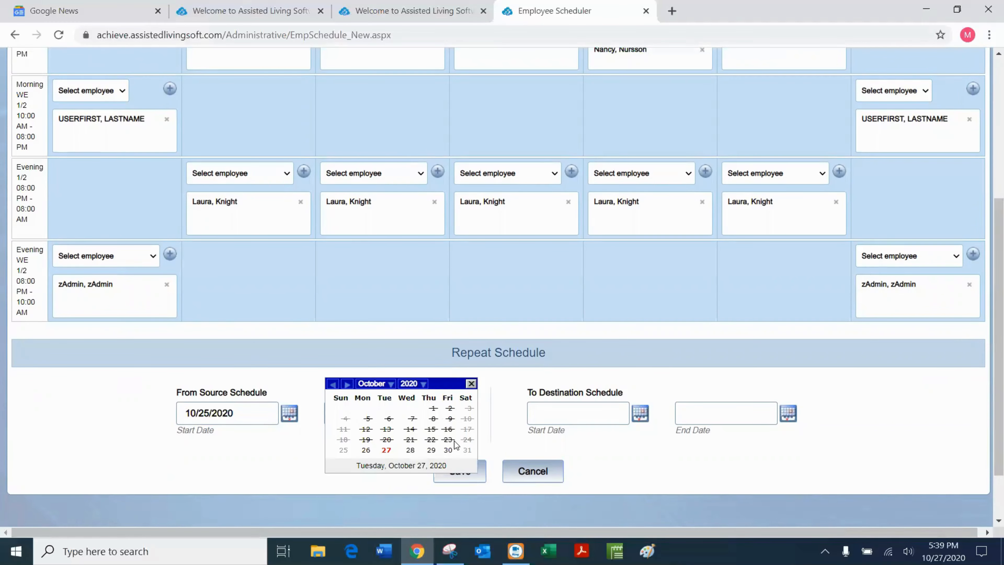
pyautogui.click(466, 450)
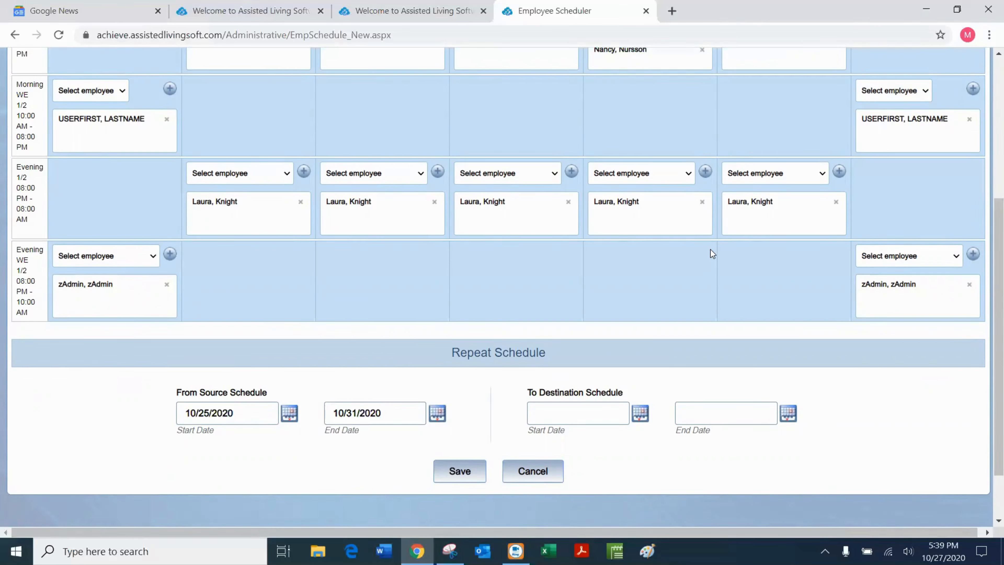
# Set the start date of the Repeat Schedule destination range to 11/01/2020
pyautogui.scroll(5, 711, 249)
pyautogui.scroll(-5, 683, 274)
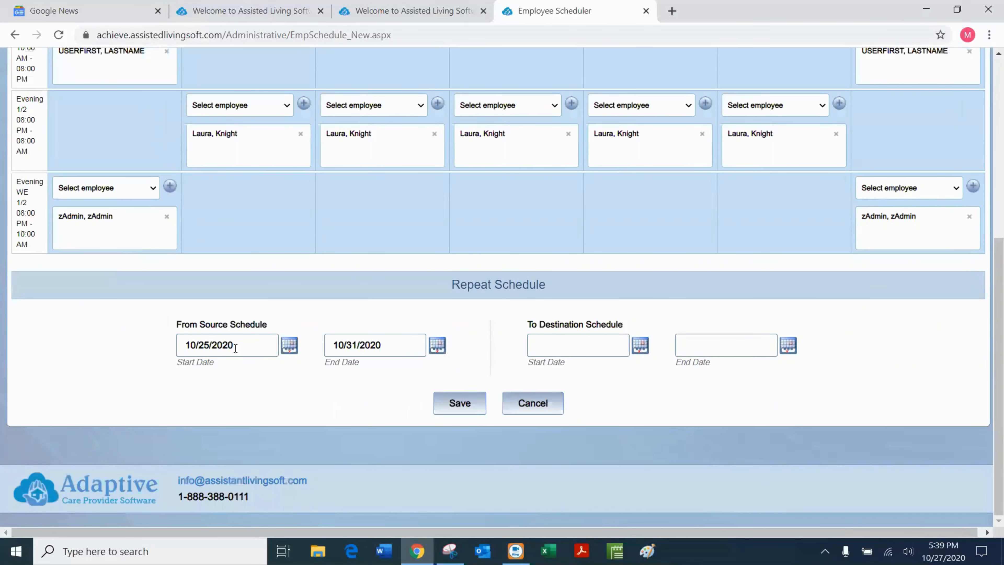
pyautogui.click(641, 345)
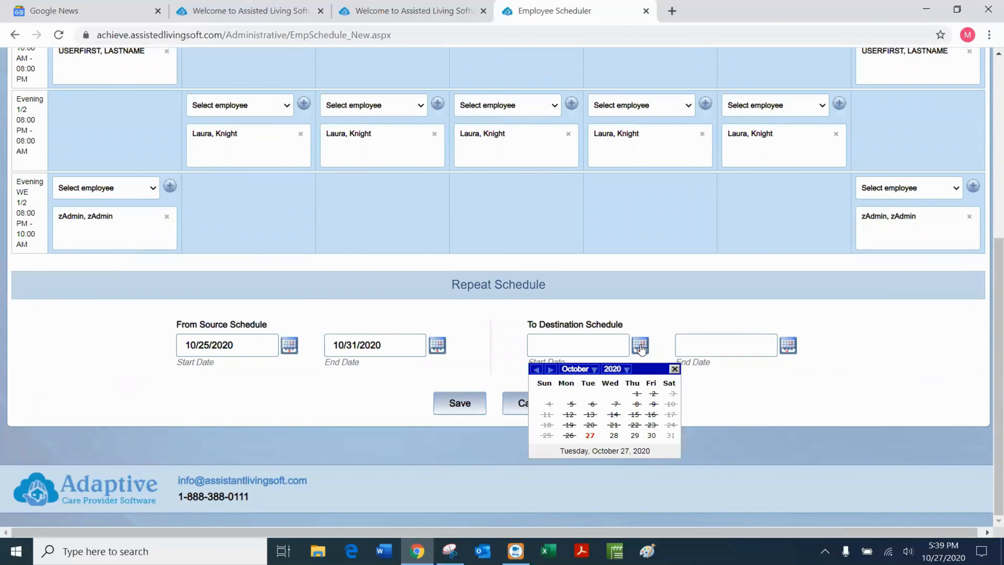
pyautogui.click(550, 369)
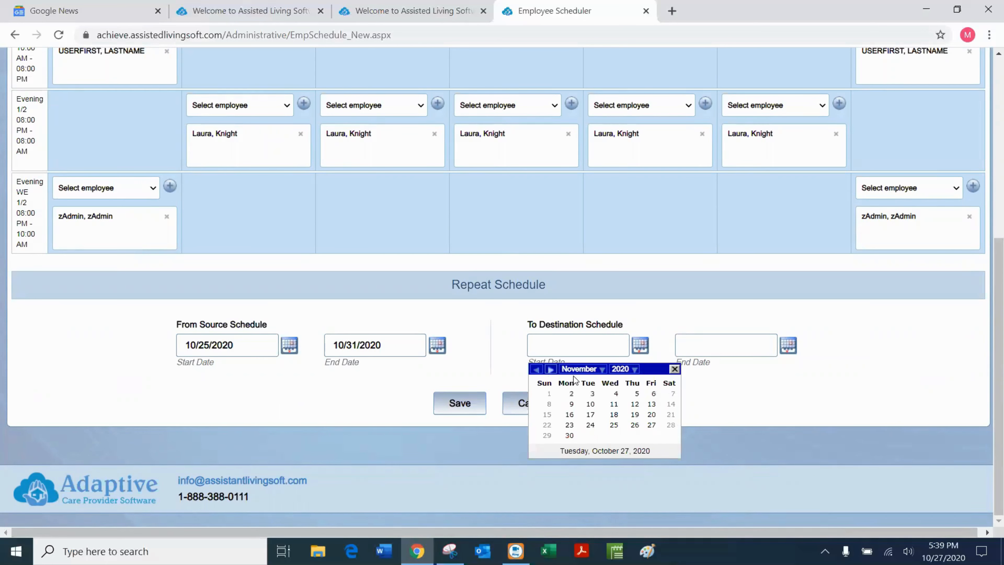
pyautogui.click(549, 394)
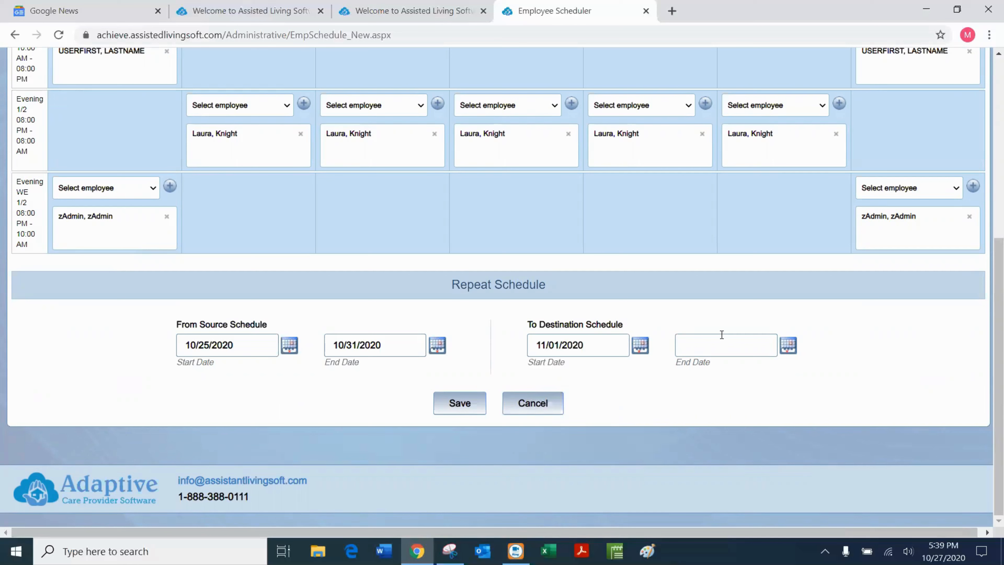
# Set the destination end date to 02/28/2021 and save the repeated schedule, accepting the override of existing schedules
pyautogui.click(783, 348)
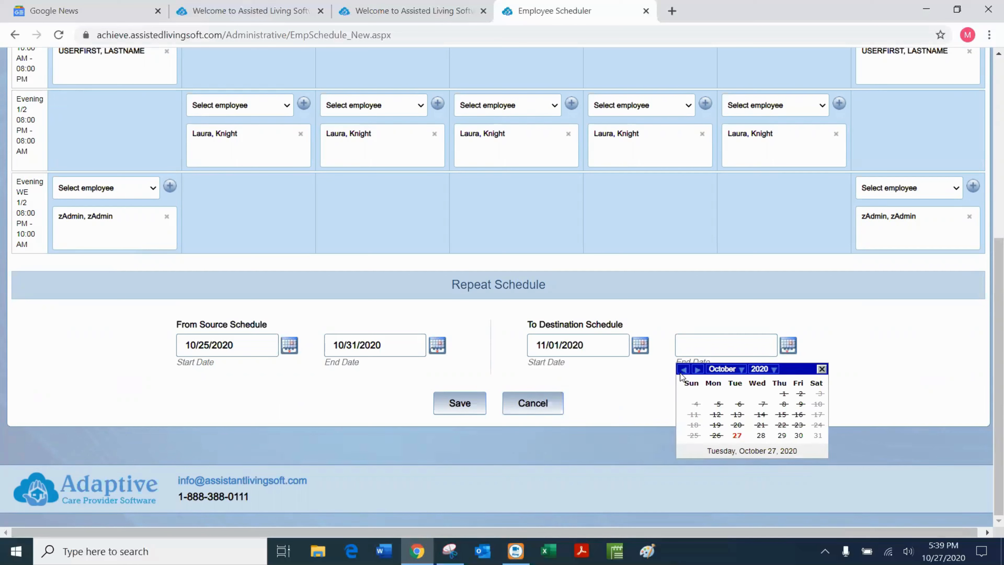
pyautogui.click(697, 369)
pyautogui.click(697, 369)
pyautogui.click(698, 369)
pyautogui.click(698, 369)
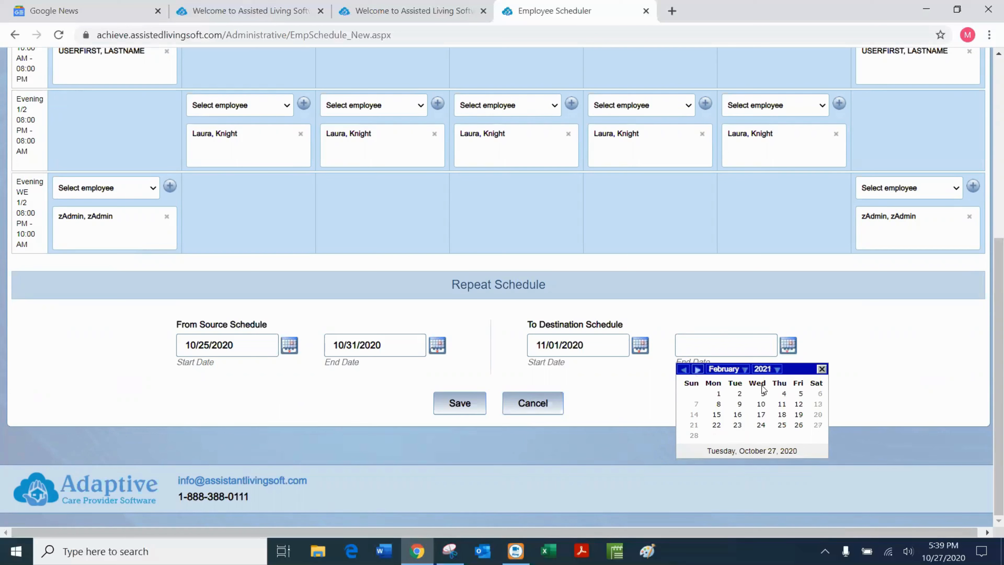
pyautogui.click(694, 436)
pyautogui.click(470, 413)
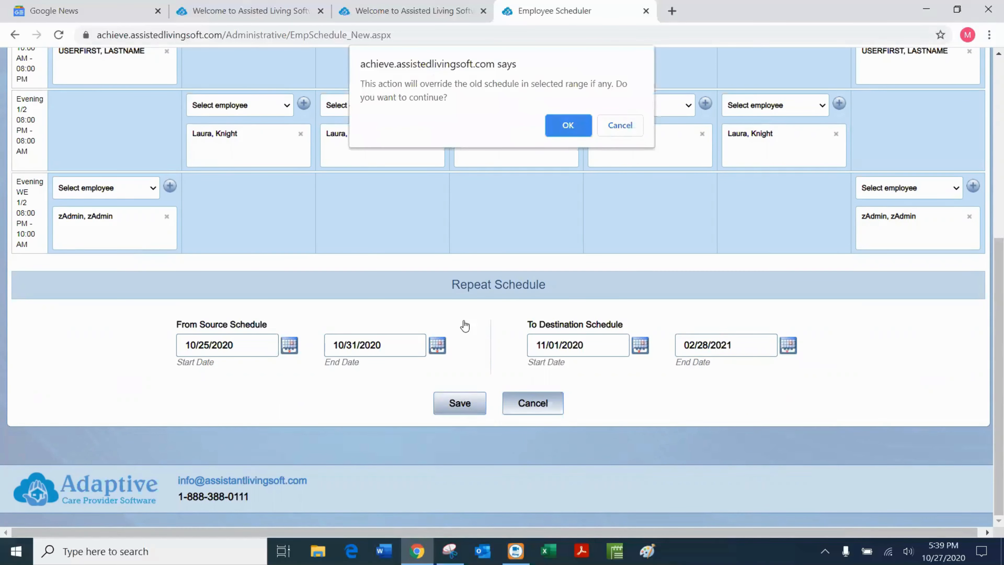
pyautogui.click(571, 128)
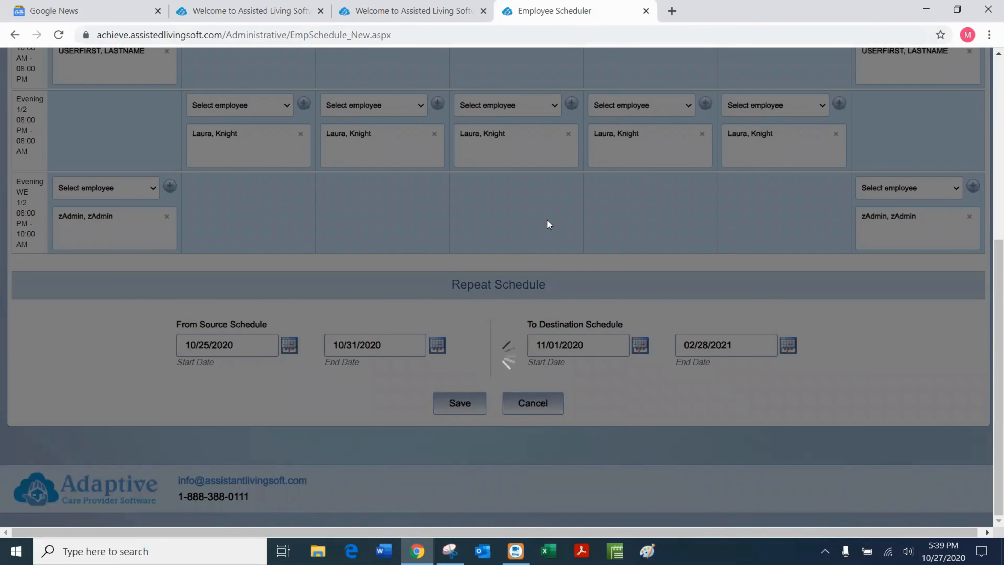
# In the week of Nov 01, move the extra Morning shift employee from Thursday Nov 05 to Wednesday Nov 04
pyautogui.scroll(5, 548, 224)
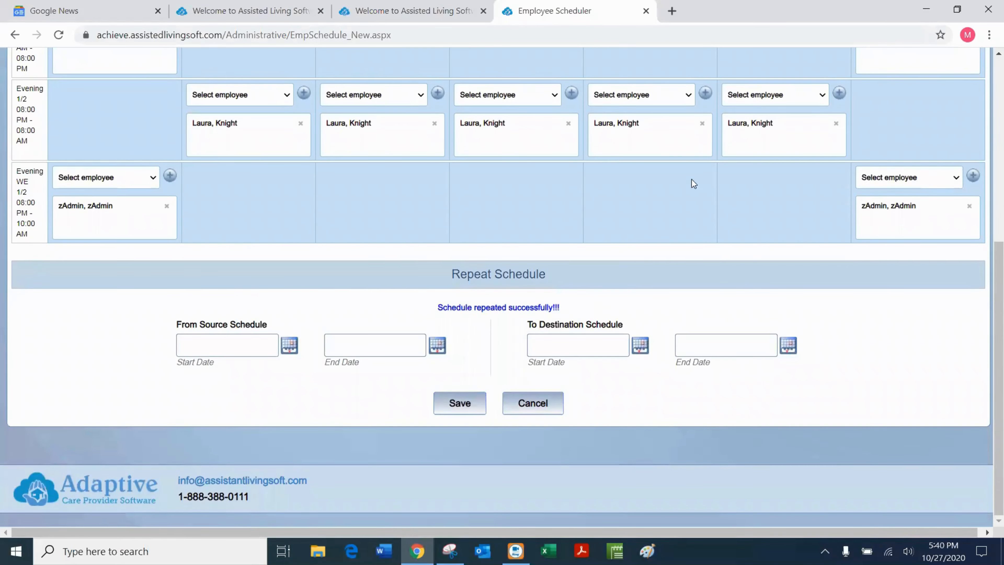
pyautogui.scroll(5, 692, 179)
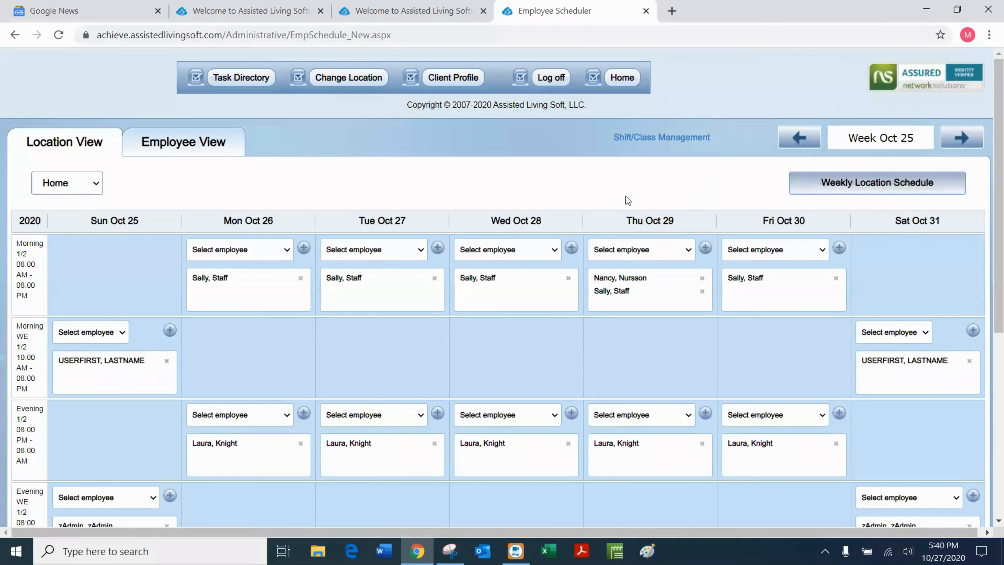
pyautogui.click(961, 147)
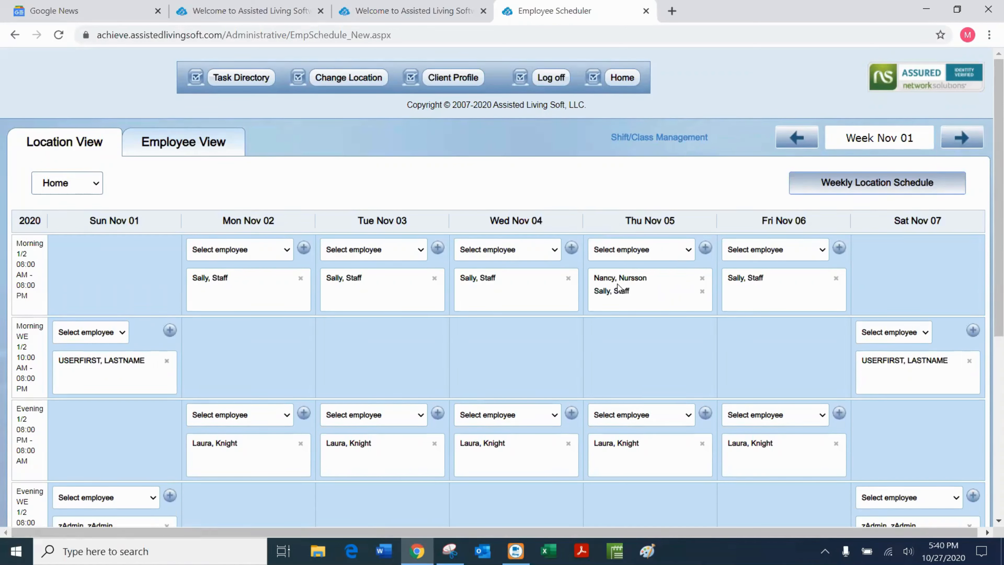
pyautogui.click(555, 250)
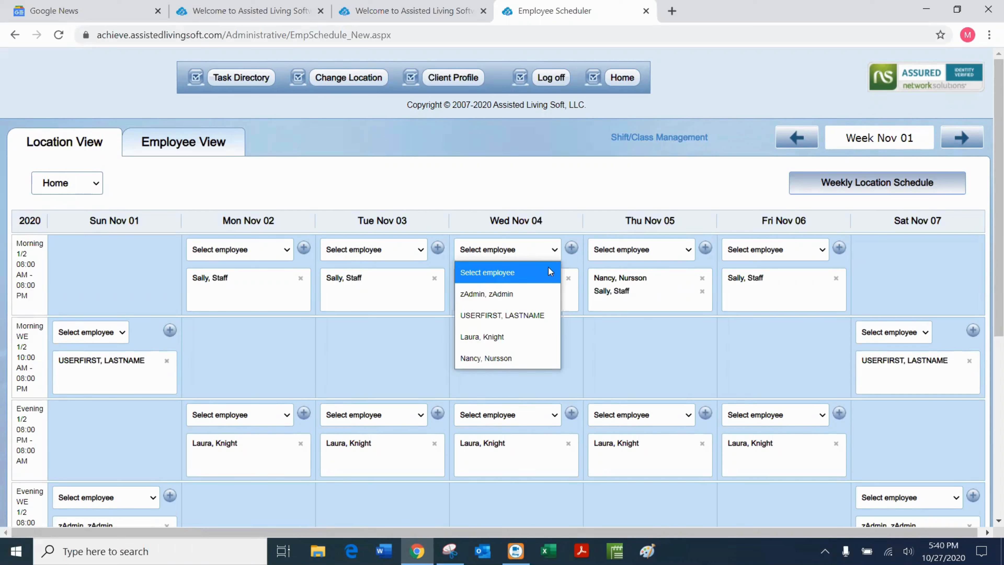
pyautogui.click(647, 332)
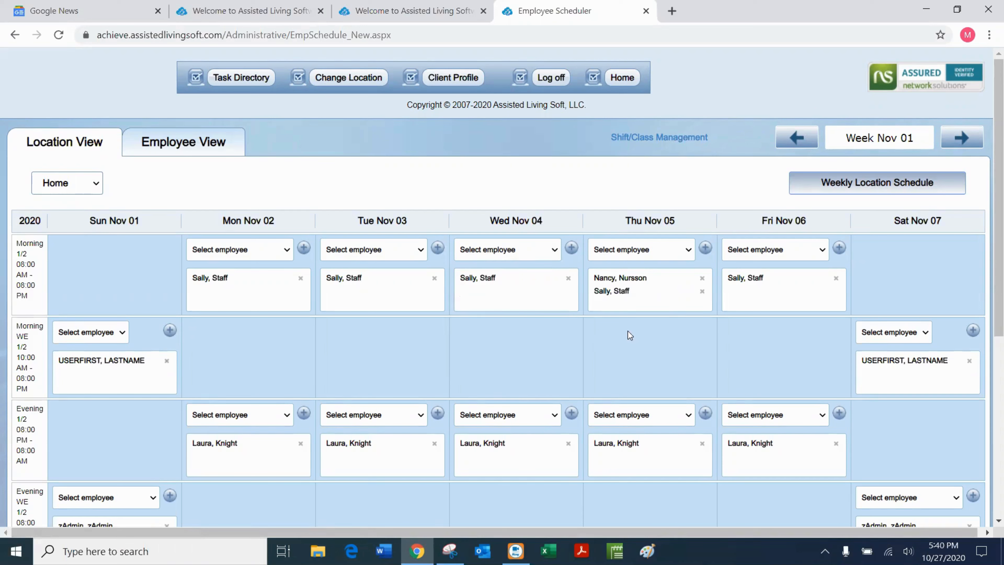
pyautogui.click(555, 252)
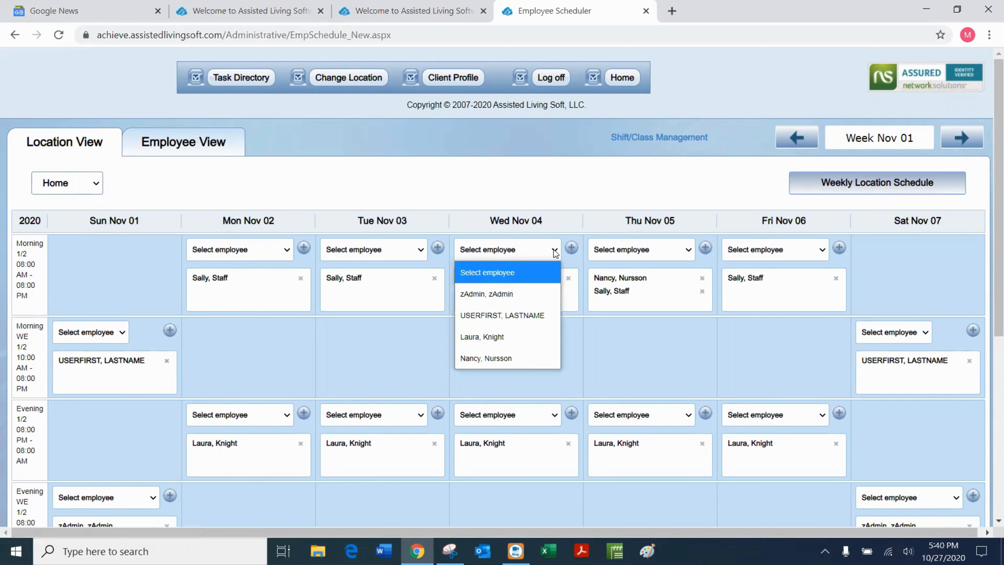
pyautogui.click(508, 358)
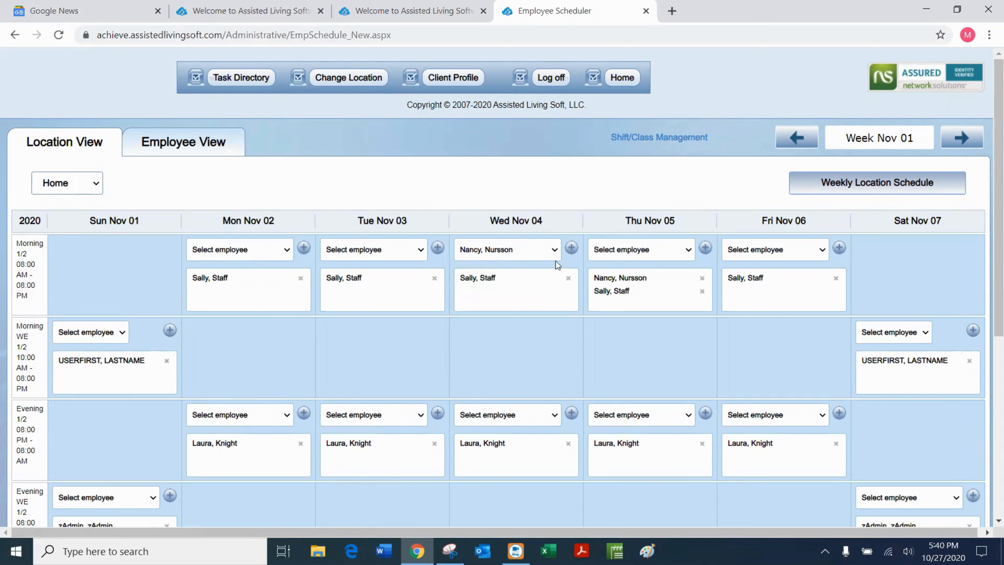
pyautogui.click(572, 248)
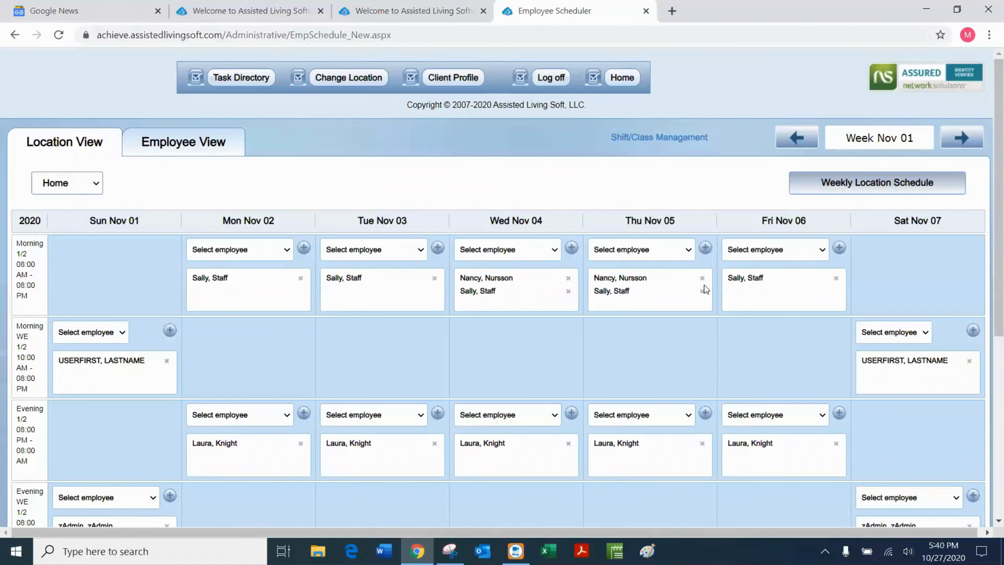
pyautogui.click(703, 279)
pyautogui.scroll(-3, 376, 280)
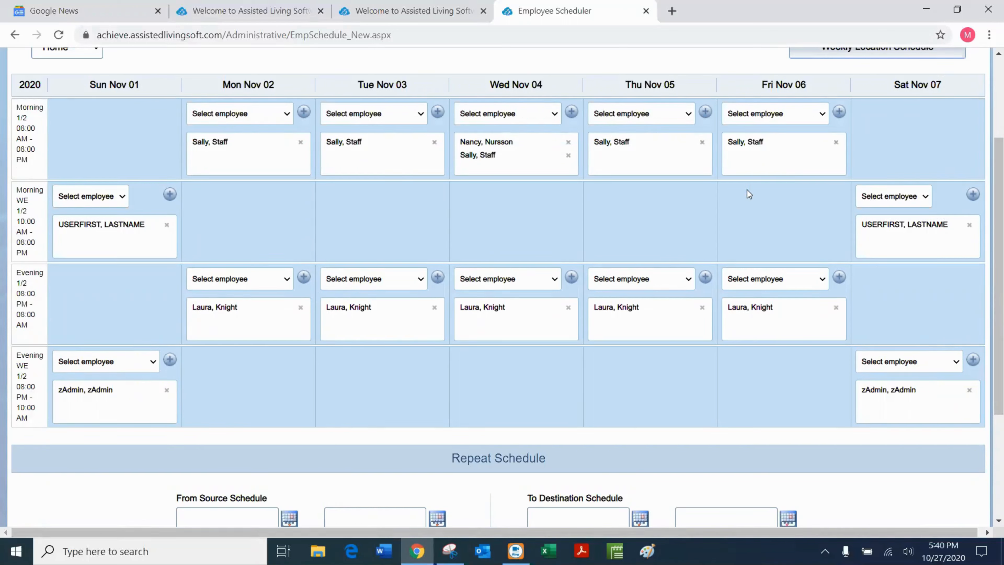
# In the week of Nov 08, move the extra Morning shift employee from Thursday Nov 12 to Friday Nov 13
pyautogui.scroll(4, 747, 190)
pyautogui.click(961, 137)
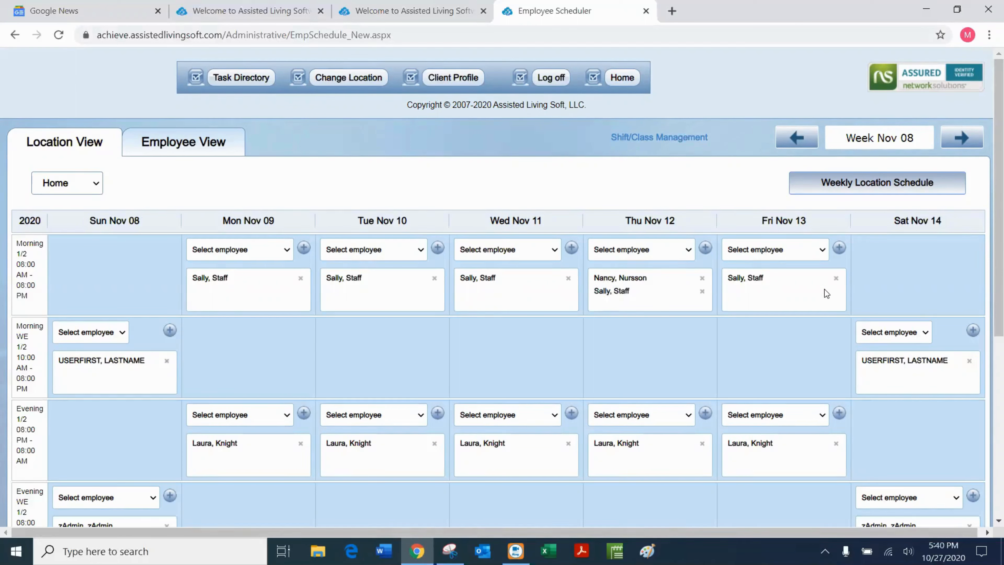
pyautogui.click(823, 250)
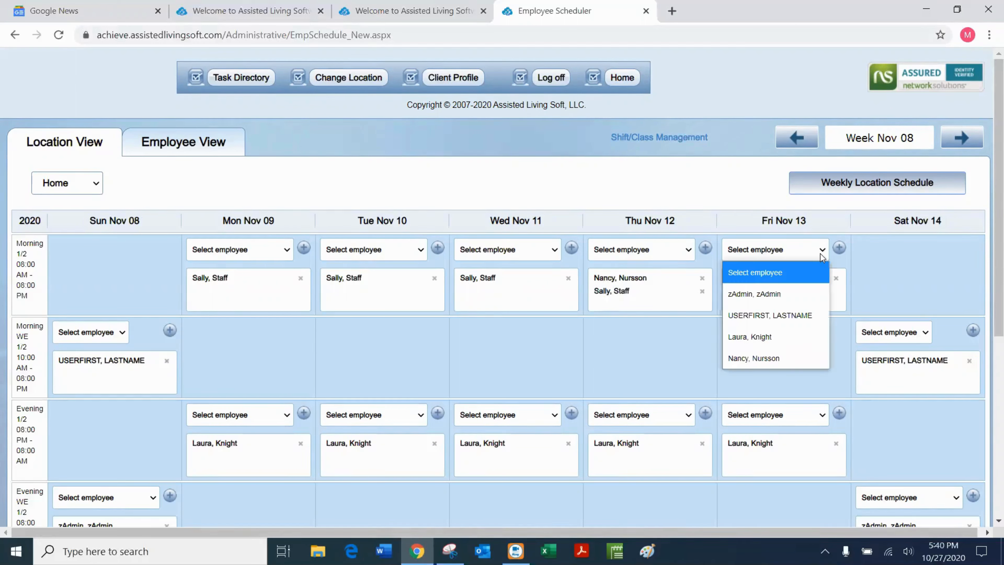
pyautogui.click(775, 349)
pyautogui.click(840, 248)
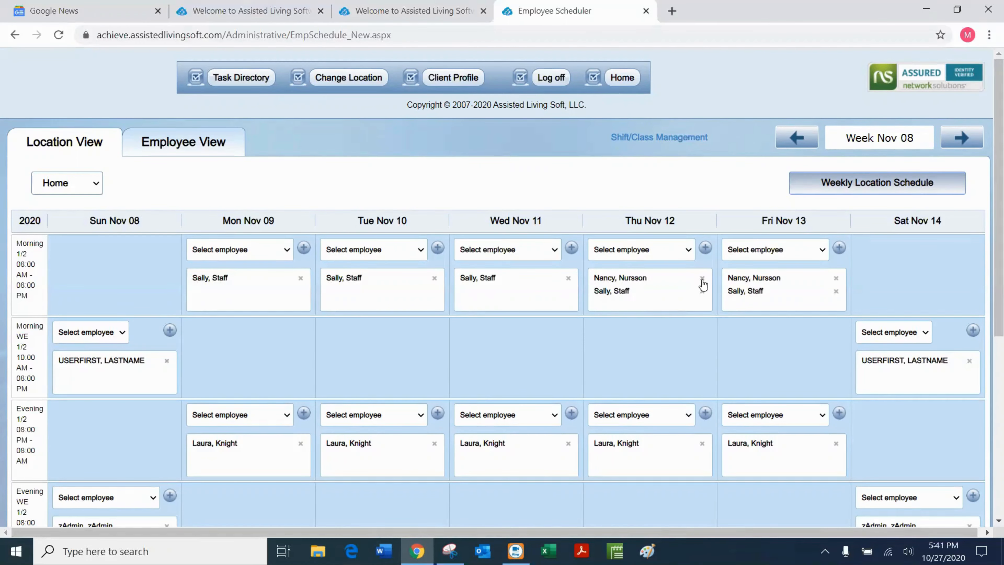
pyautogui.click(703, 279)
pyautogui.scroll(-5, 320, 291)
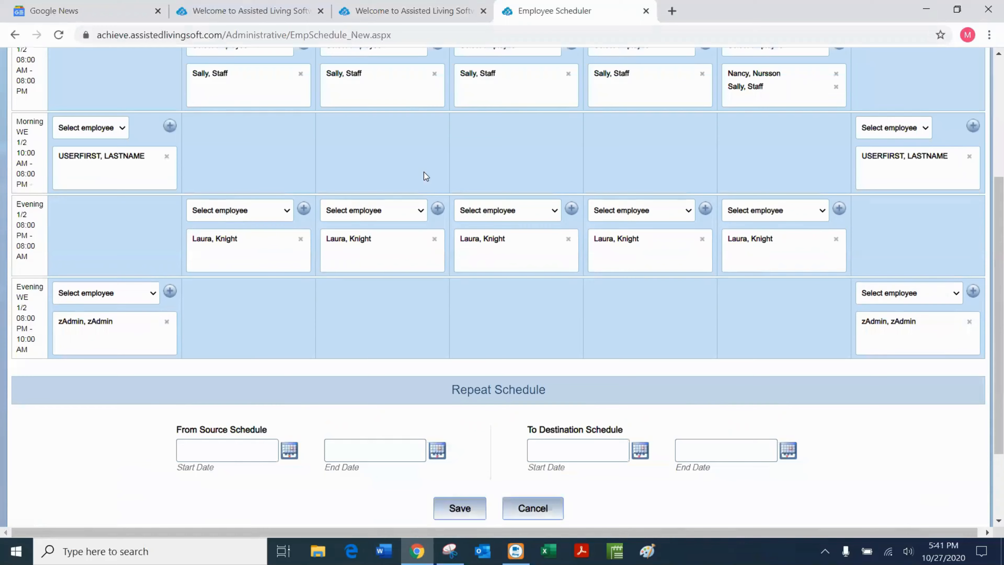
# Generate the printable Weekly Location Schedule for Home for the week of Nov 08, review it, and close the report window
pyautogui.scroll(5, 758, 201)
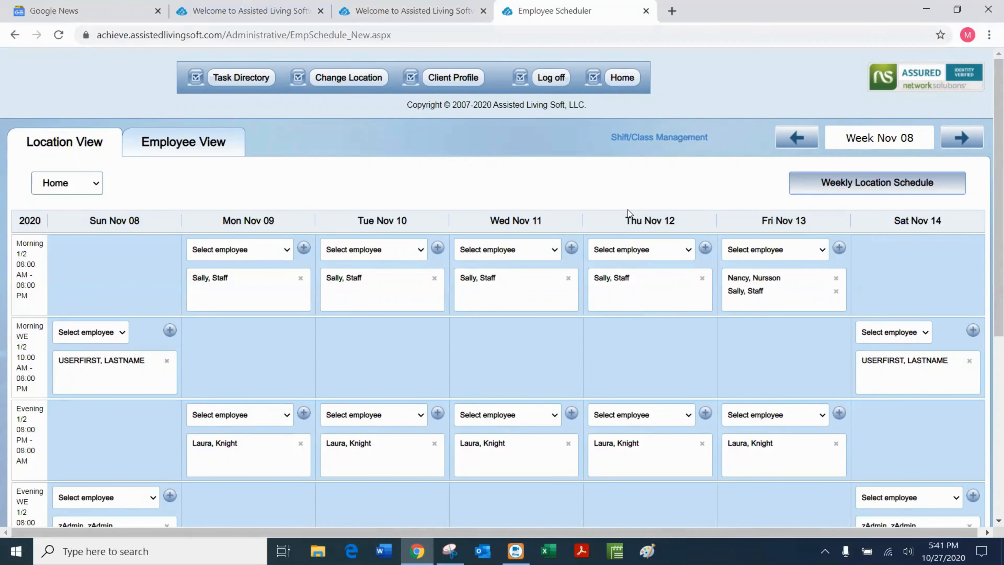
pyautogui.click(888, 190)
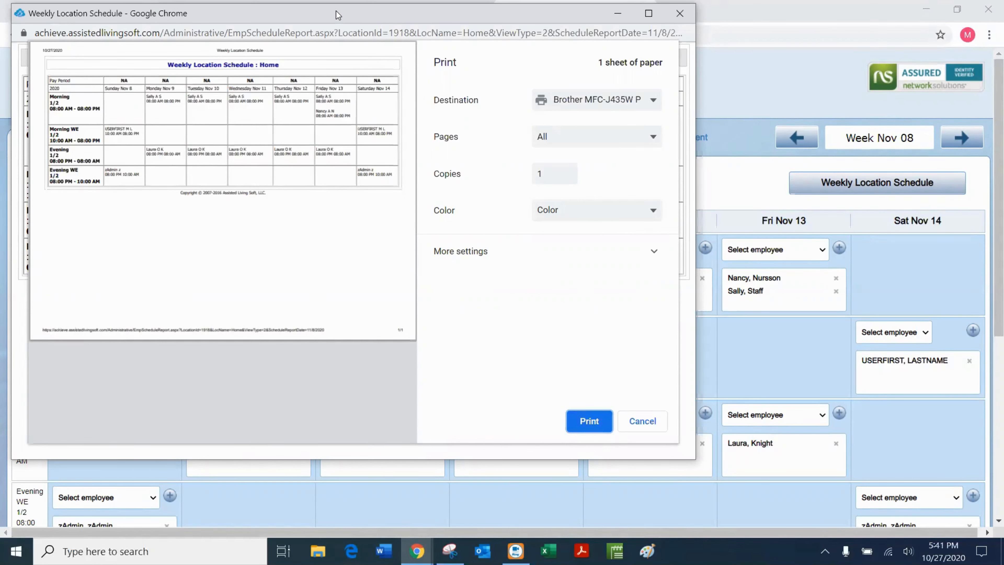
pyautogui.moveTo(338, 15); pyautogui.dragTo(302, 156)
pyautogui.click(652, 155)
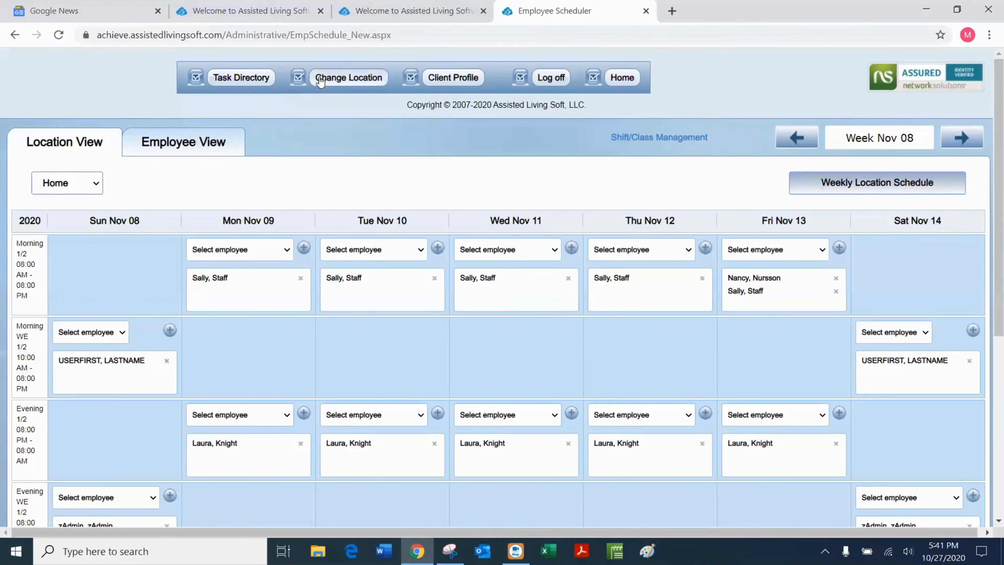
# Return to the location selection page and open the time entry record for the Sunday Oct 25 Evening WE shift
pyautogui.click(345, 79)
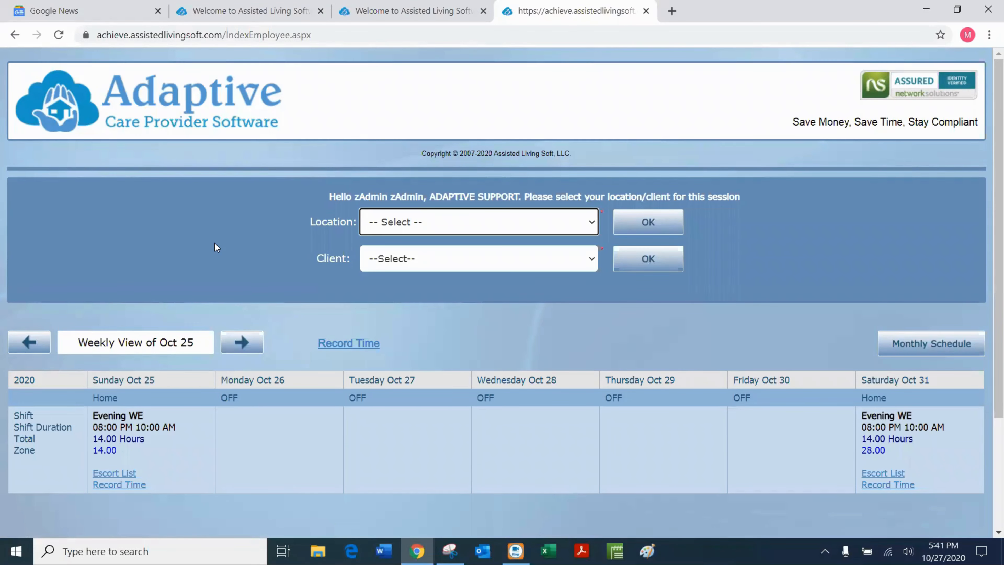
pyautogui.scroll(-3, 100, 280)
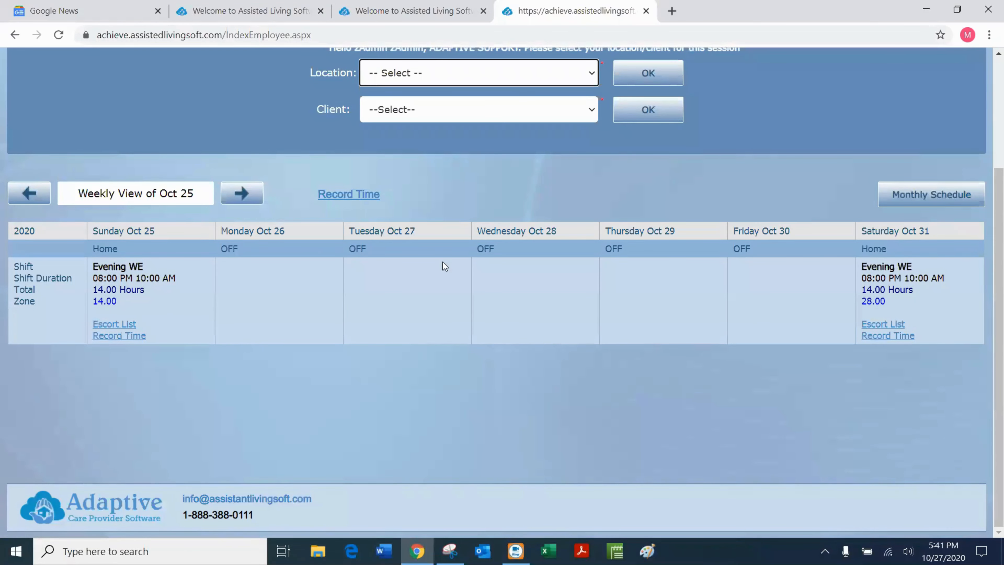
pyautogui.scroll(3, 387, 215)
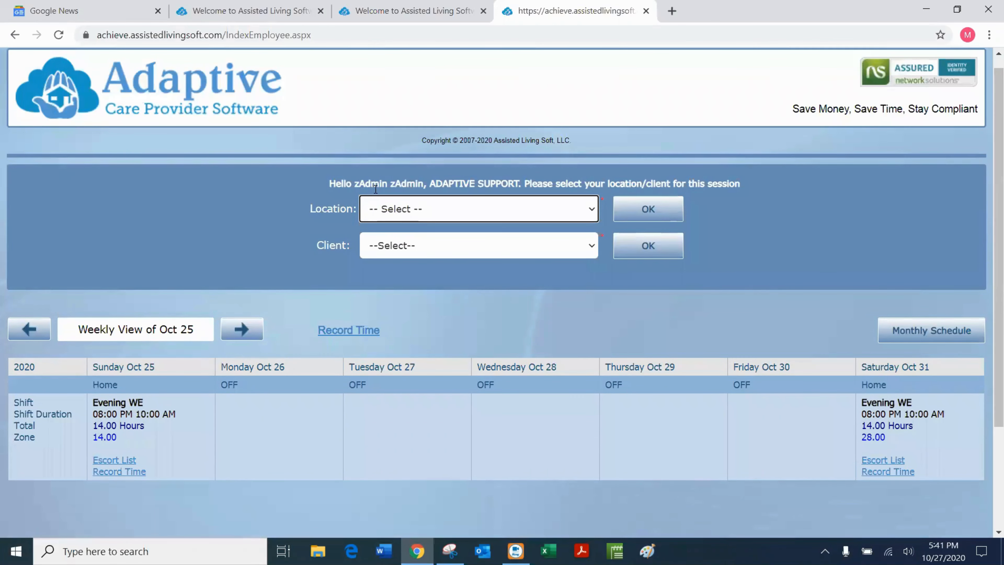
pyautogui.scroll(-2, 113, 401)
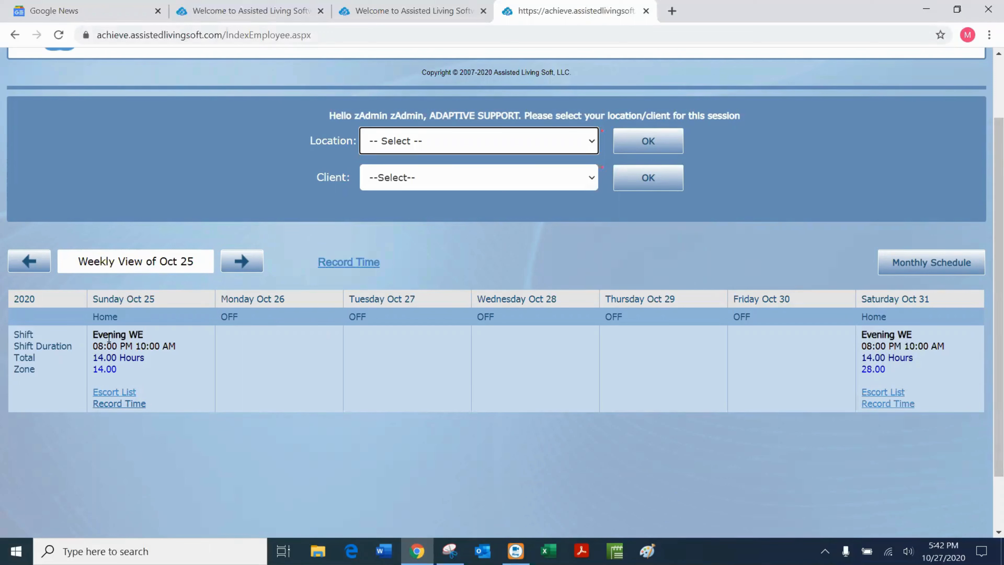
pyautogui.click(123, 404)
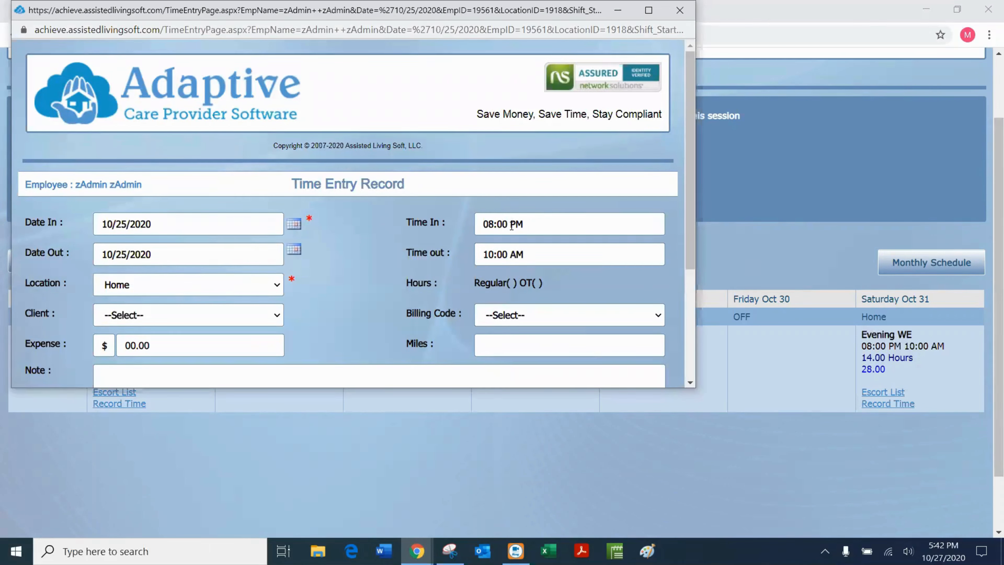
# Set the time entry's Time In to 07:00 PM and try to save the record
pyautogui.scroll(-3, 398, 253)
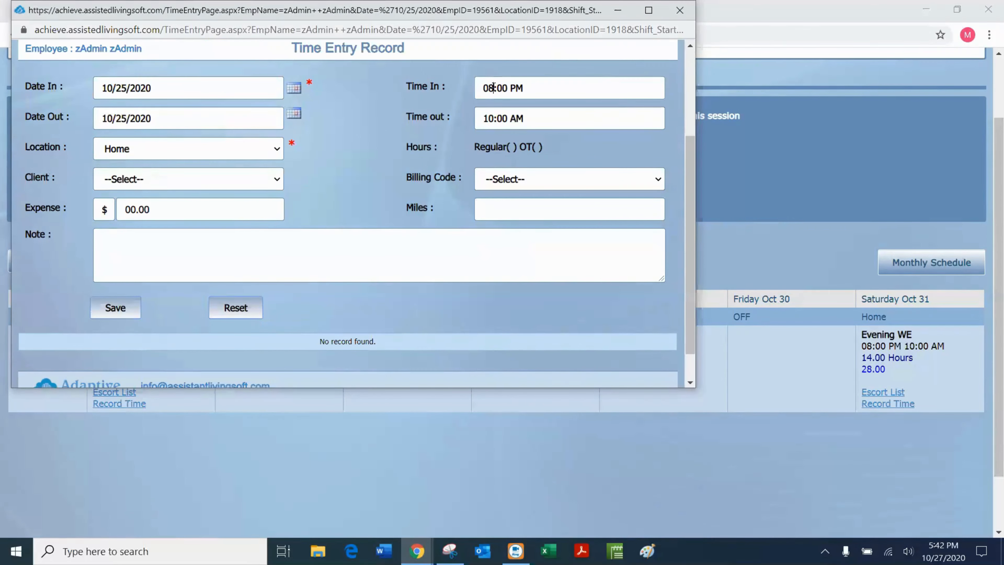
pyautogui.moveTo(494, 86); pyautogui.dragTo(491, 86)
pyautogui.write('7')
pyautogui.click(129, 309)
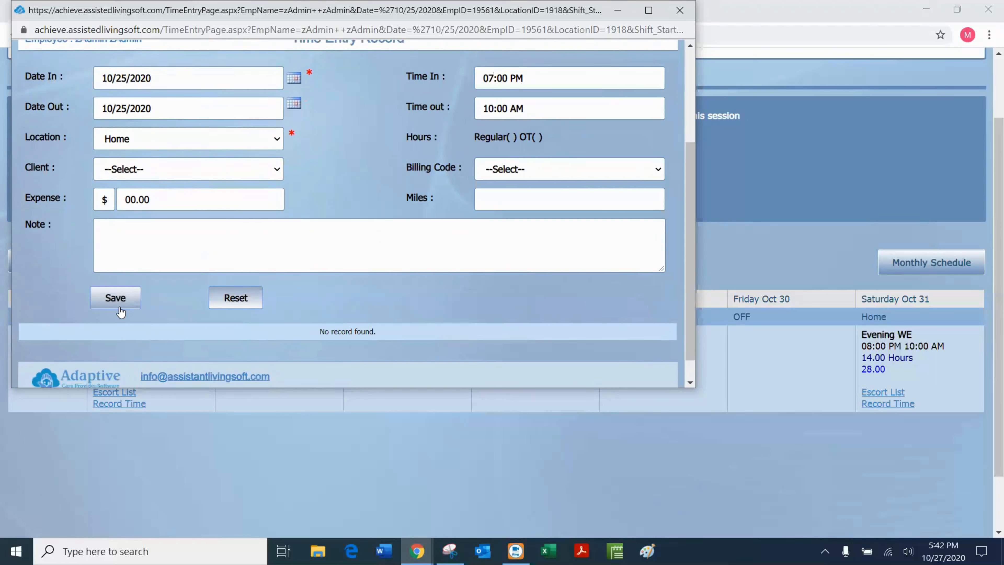
pyautogui.click(120, 308)
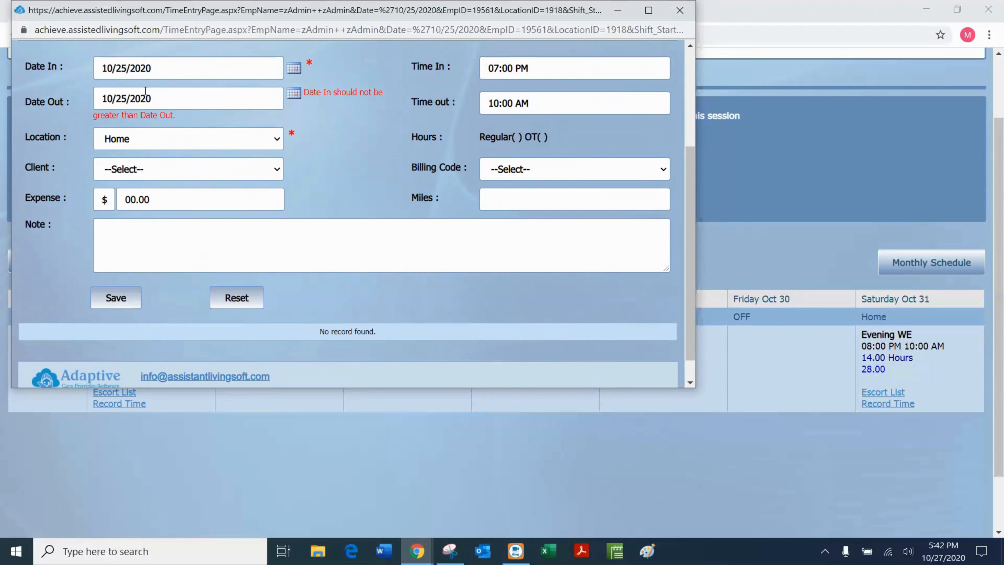
# Set the time entry's Date Out to 10/26/2020 and try to save it again
pyautogui.moveTo(127, 99); pyautogui.dragTo(122, 98)
pyautogui.write('6')
pyautogui.click(116, 298)
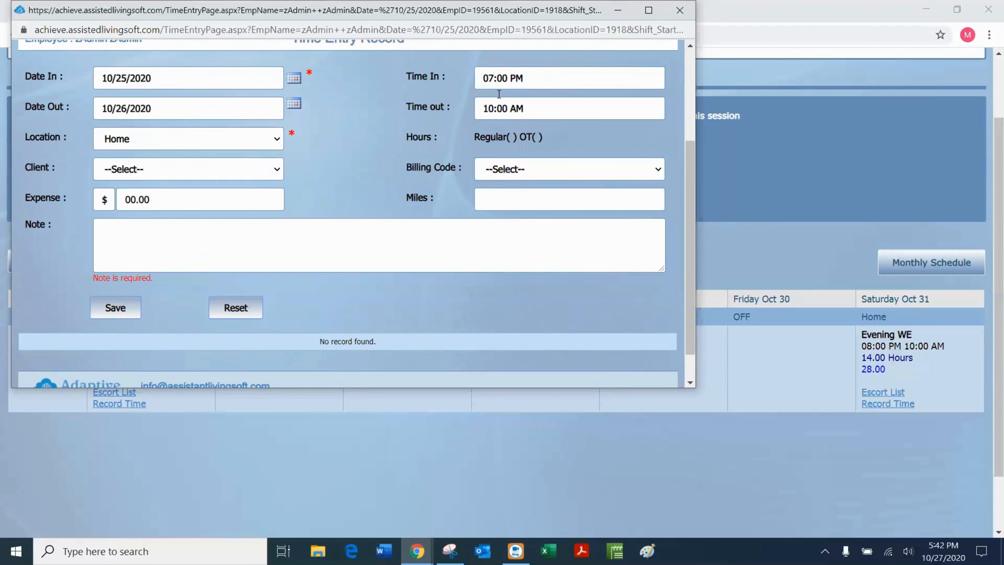
# Enter the note "Grocery Shopping prior to coming to house" in the time entry and save the record
pyautogui.click(132, 243)
pyautogui.write('Grocery Shoppin')
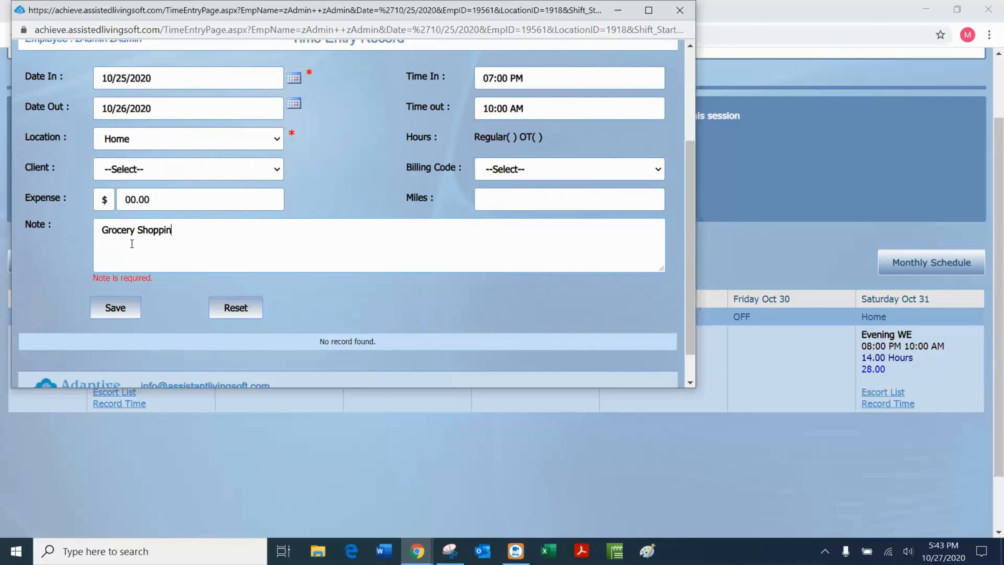
pyautogui.write('g prior to coming to hous')
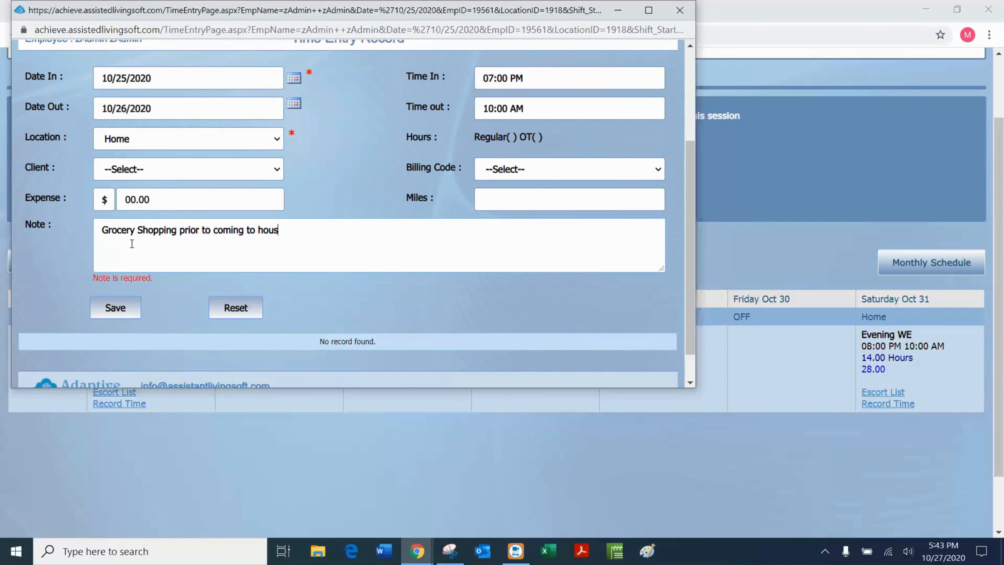
pyautogui.write('e')
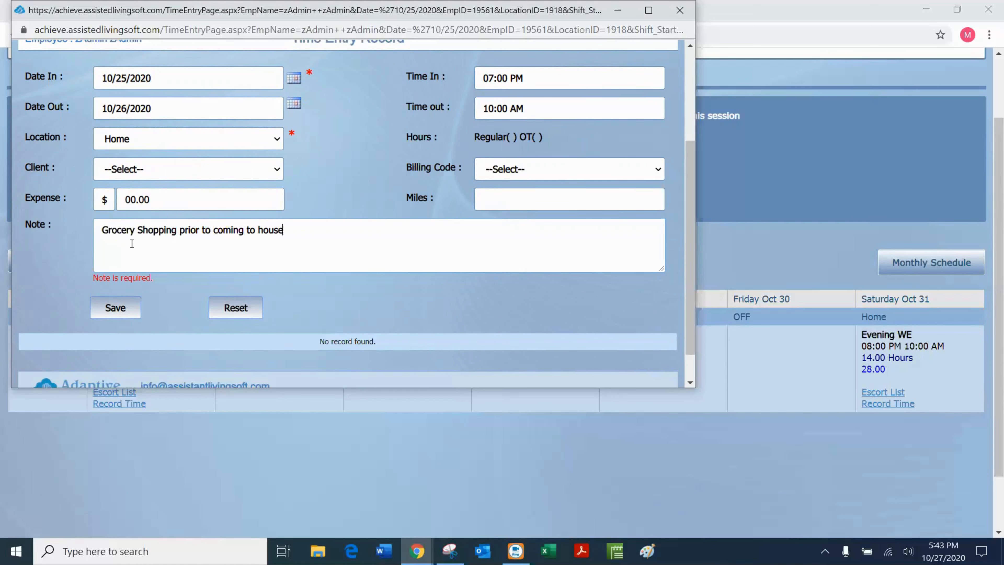
pyautogui.click(115, 313)
# Review the saved time record's dates, hours and note, and close the Time Entry Record window
pyautogui.scroll(-3, 98, 285)
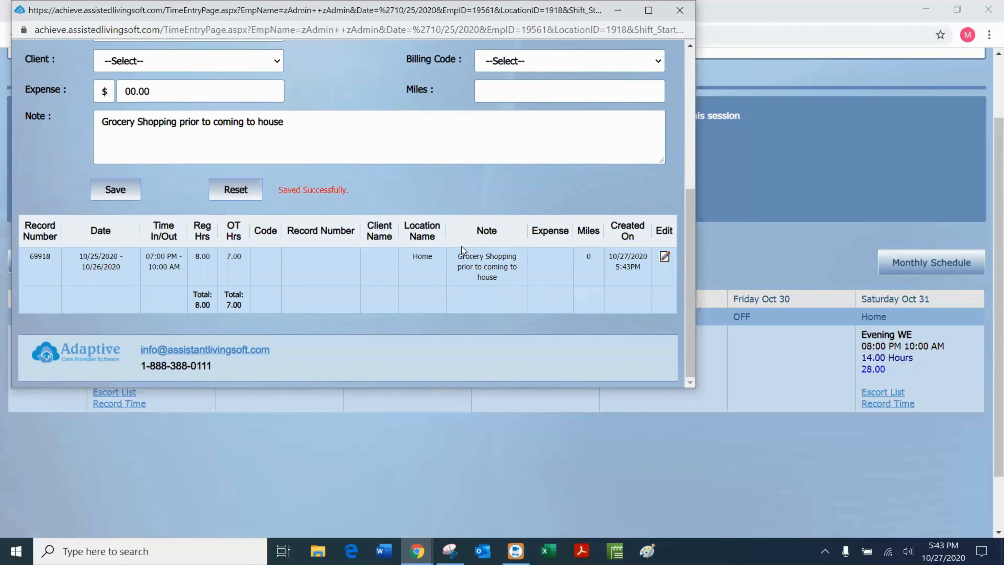
pyautogui.scroll(6, 462, 247)
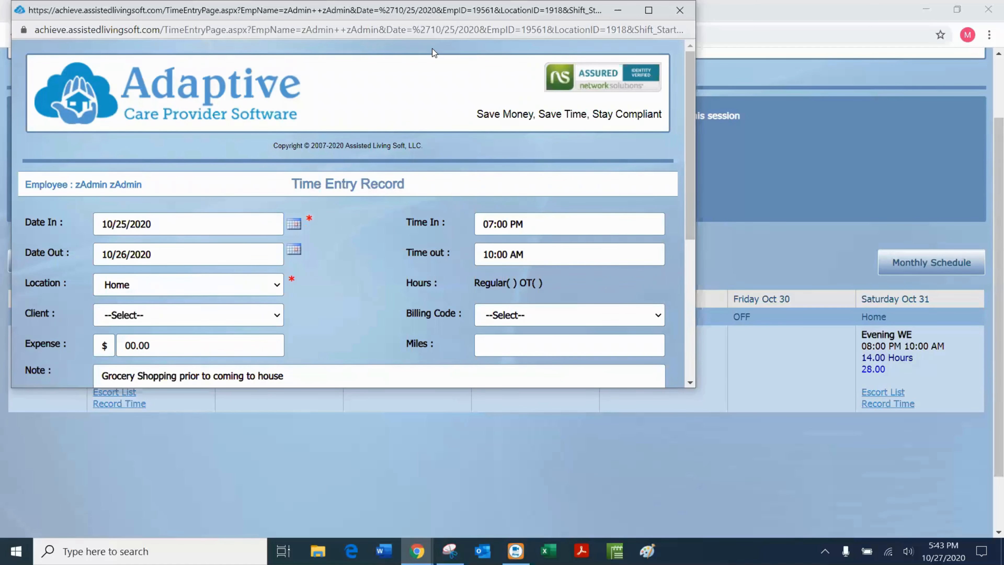
pyautogui.scroll(-6, 302, 233)
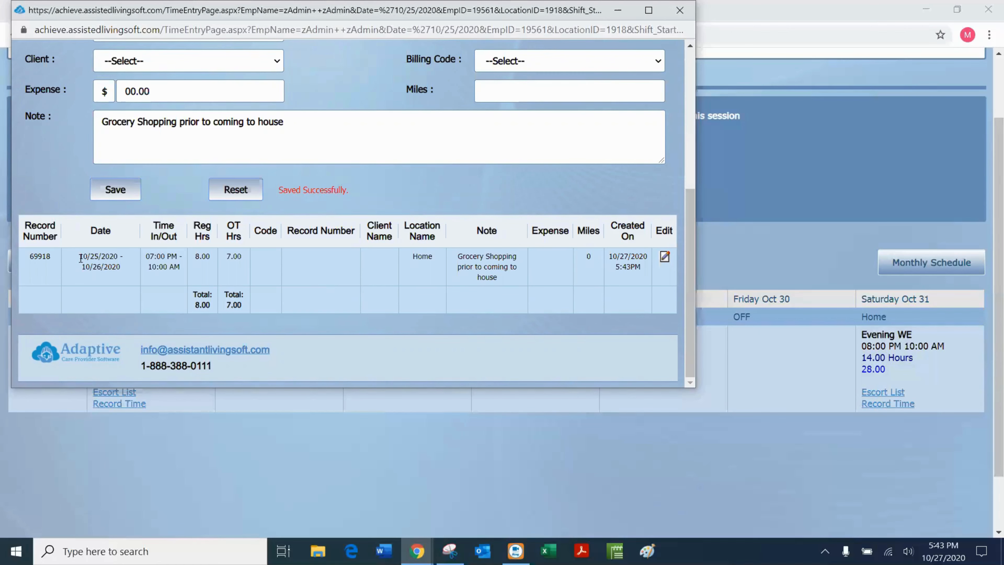
pyautogui.scroll(10, 342, 245)
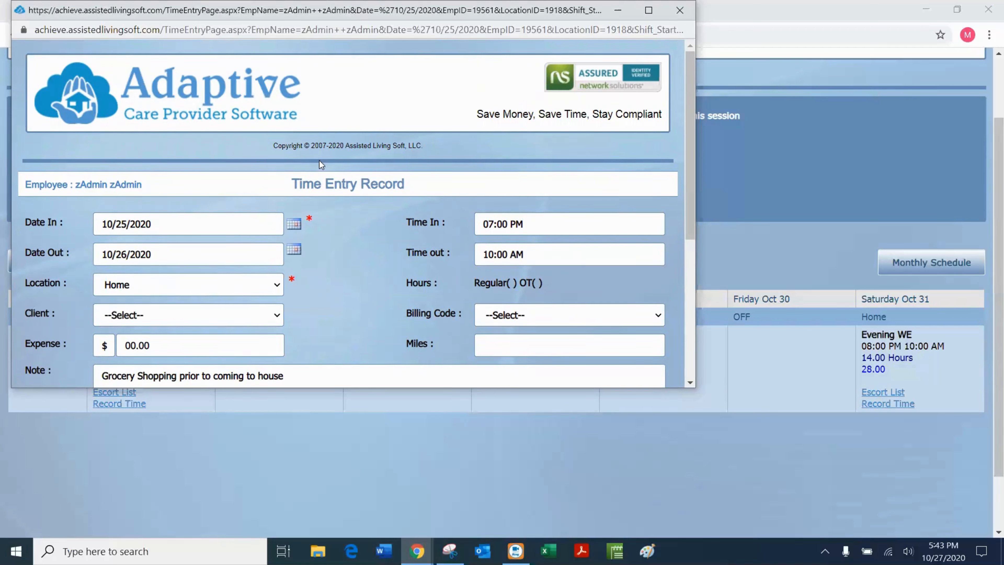
pyautogui.moveTo(348, 10); pyautogui.dragTo(315, 177)
pyautogui.click(647, 177)
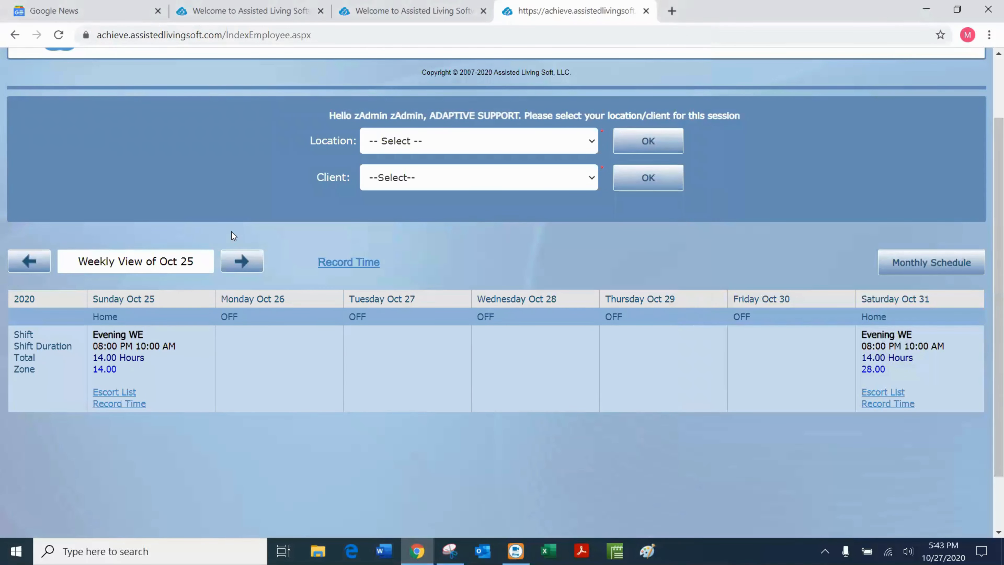
# Choose Home as the session's location and confirm it to open the location's client overview
pyautogui.click(589, 143)
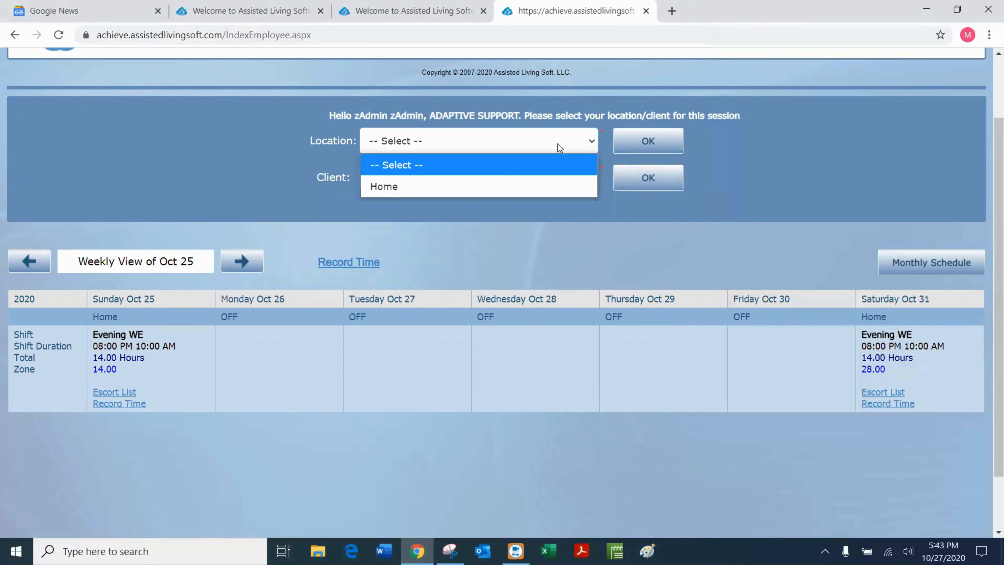
pyautogui.click(392, 188)
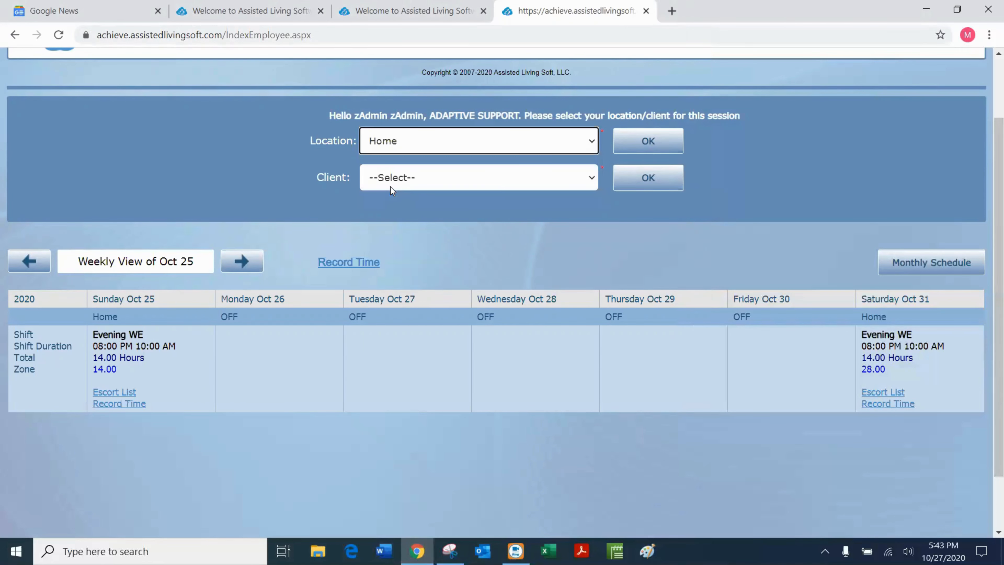
pyautogui.click(657, 148)
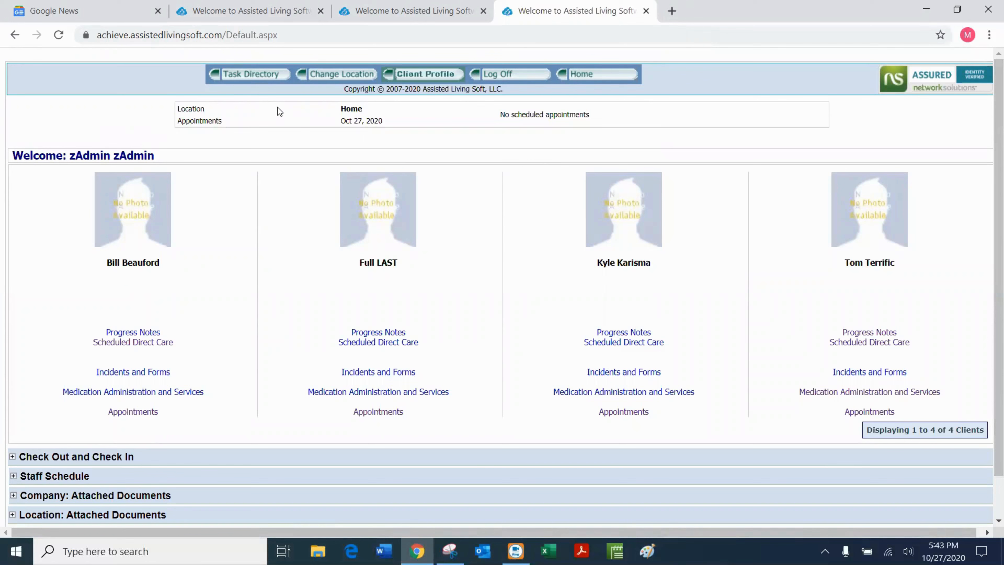
# Open Manage Time Records from the administrative control panel and maximize the Time and Billing window
pyautogui.click(239, 75)
pyautogui.moveTo(250, 75)
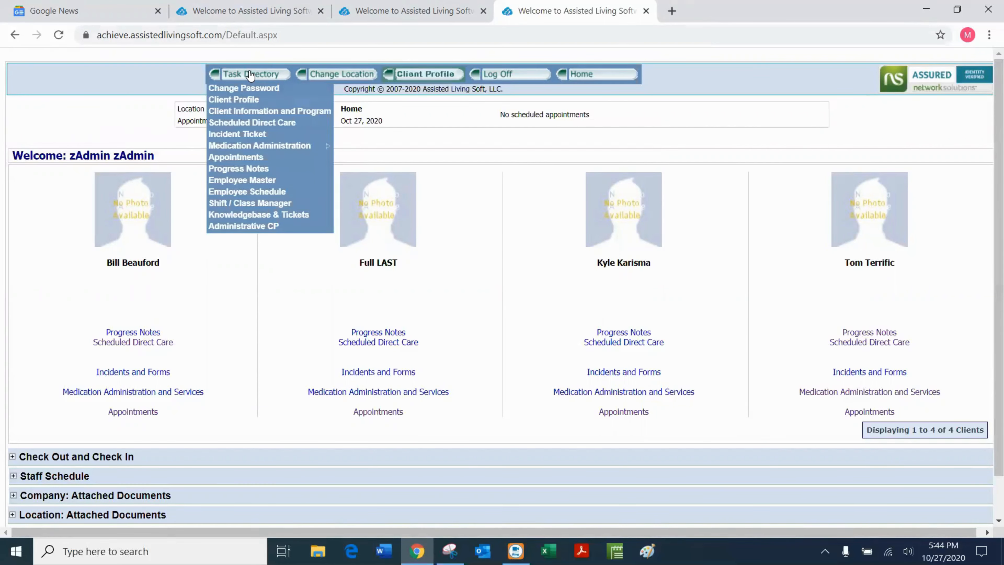
pyautogui.click(232, 226)
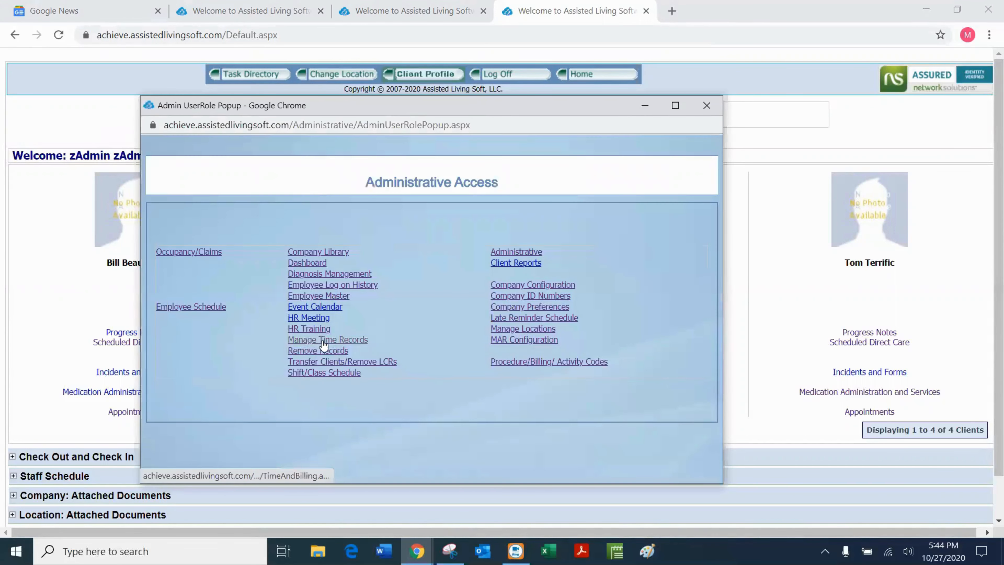
pyautogui.click(353, 343)
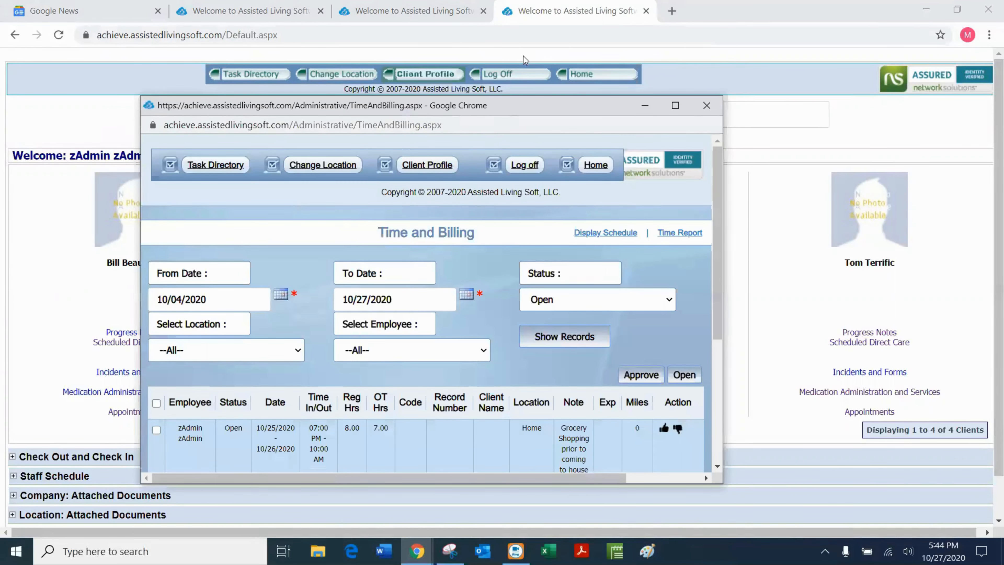
pyautogui.moveTo(523, 56); pyautogui.dragTo(530, 52)
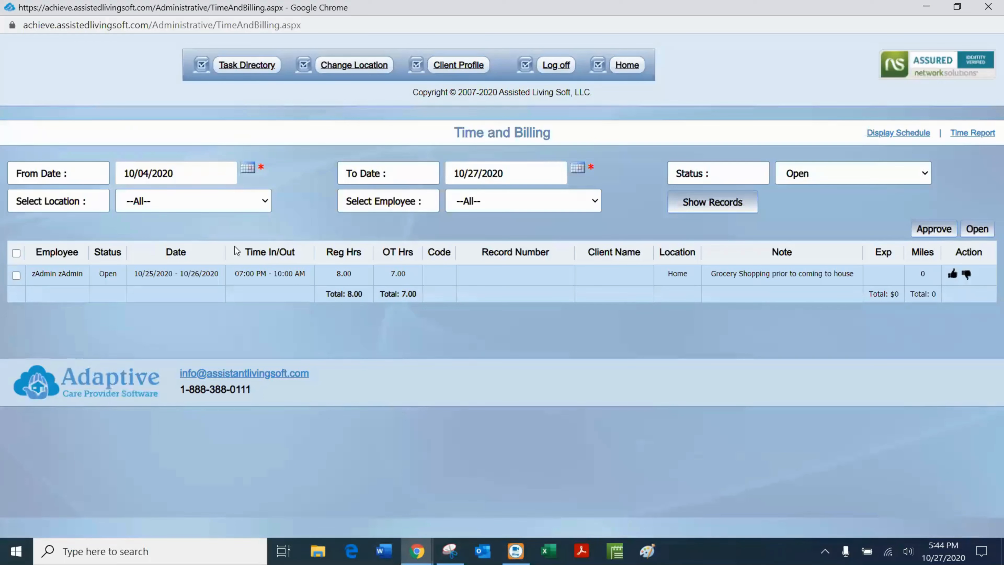
pyautogui.click(687, 56)
# Select all open time records in Time and Billing and approve them
pyautogui.click(17, 276)
pyautogui.click(17, 254)
pyautogui.click(934, 229)
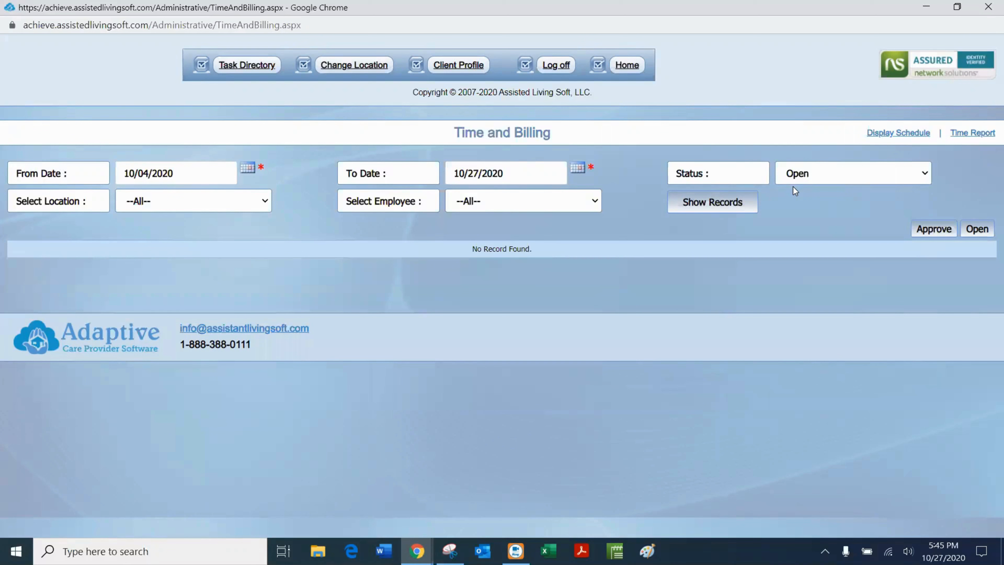
# Filter the Time and Billing records by Approved status and show them
pyautogui.click(926, 178)
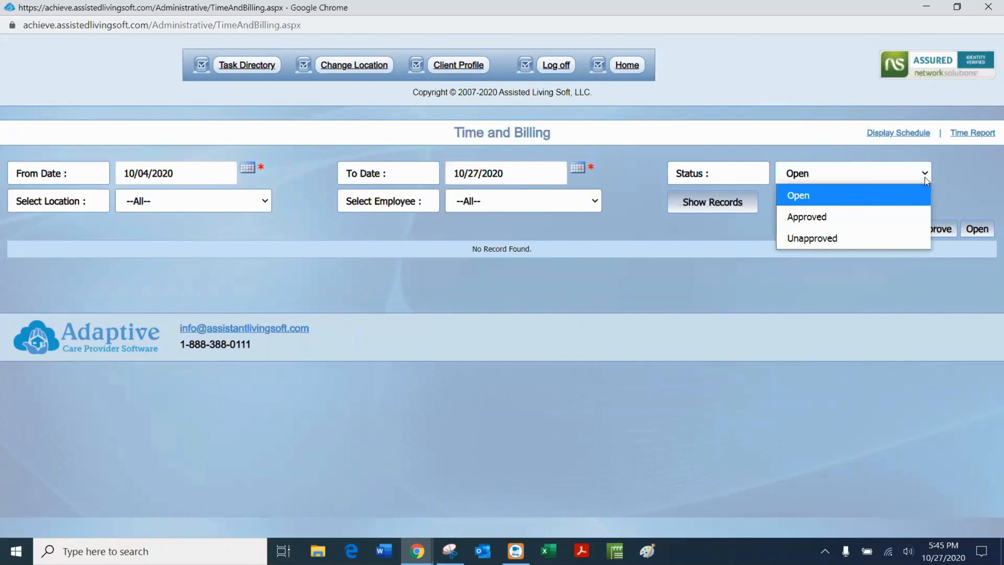
pyautogui.click(830, 219)
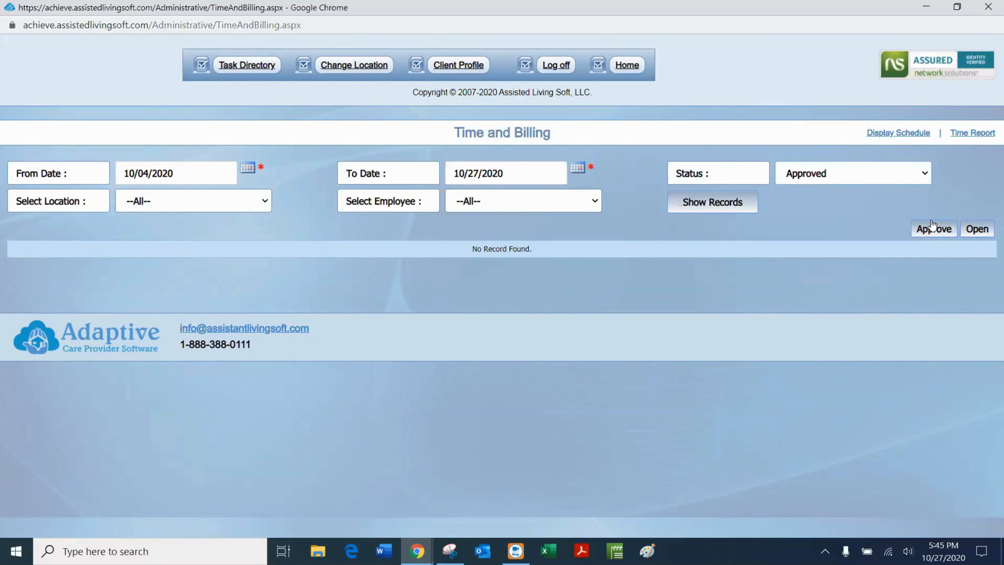
pyautogui.click(696, 210)
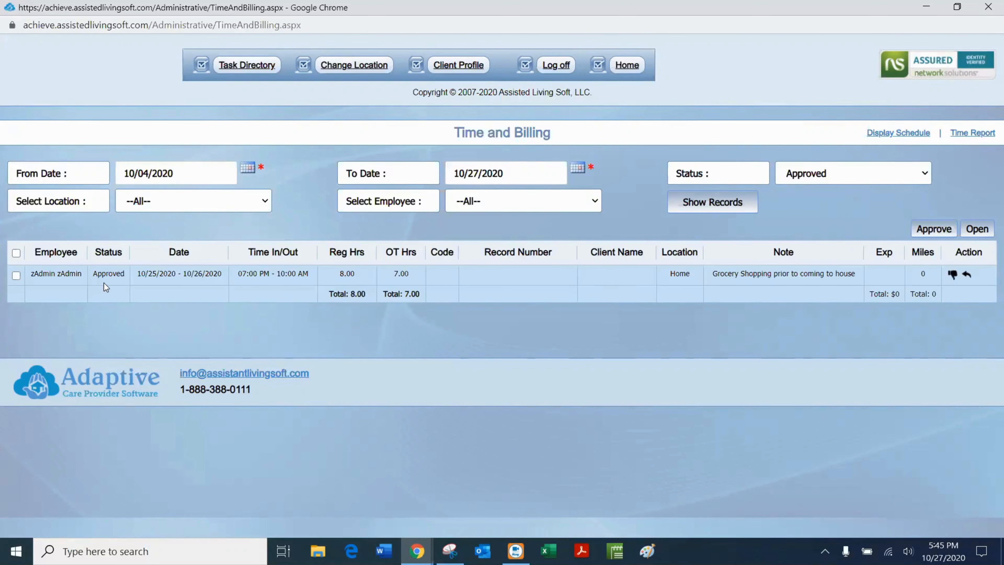
# Open the Time Report and set its date range from 10/05/2020 to 10/27/2020
pyautogui.click(990, 135)
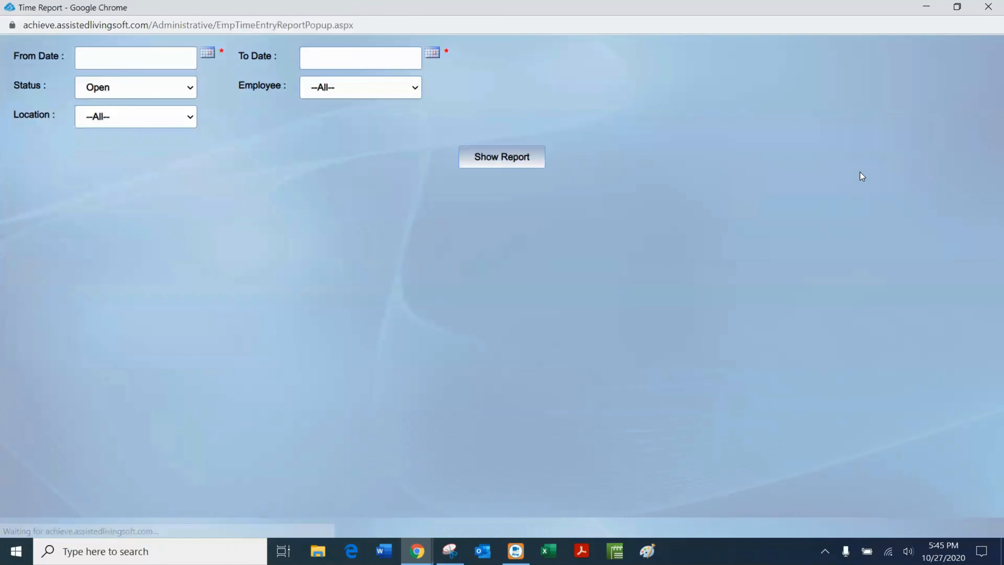
pyautogui.click(207, 53)
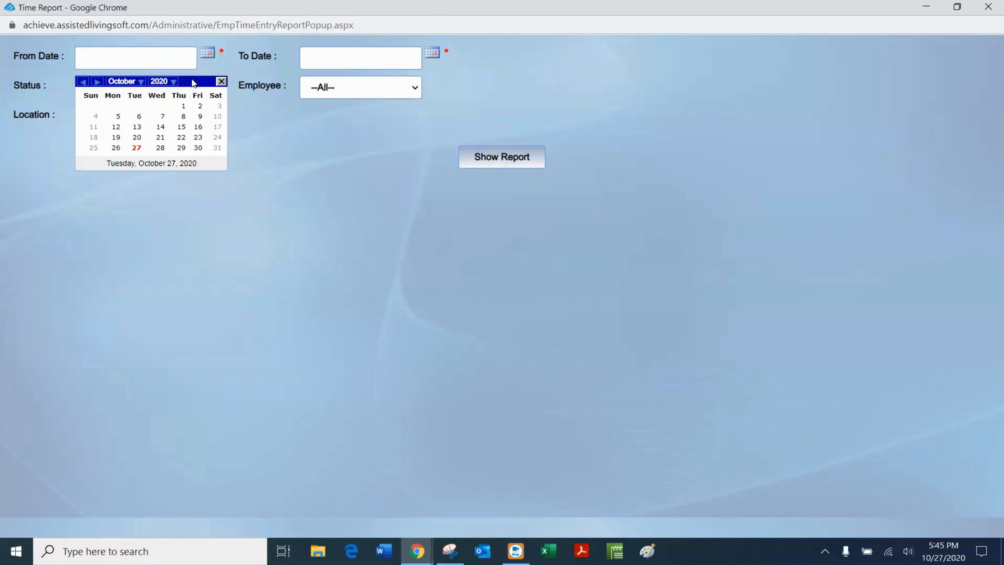
pyautogui.click(118, 116)
pyautogui.click(433, 53)
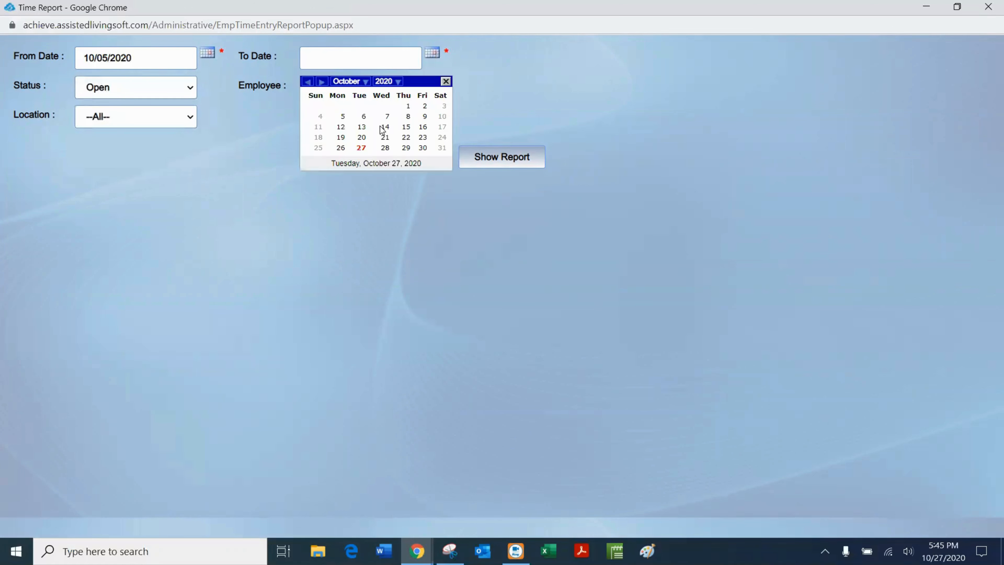
pyautogui.click(362, 145)
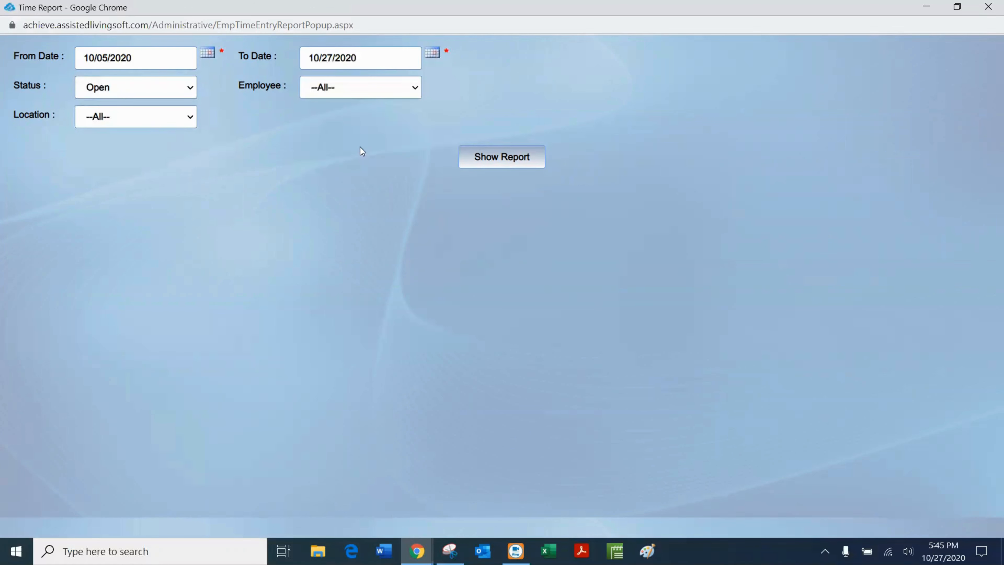
# Set the Time Report status to Approved and generate the report for all employees and locations
pyautogui.click(192, 87)
pyautogui.click(106, 135)
pyautogui.click(506, 165)
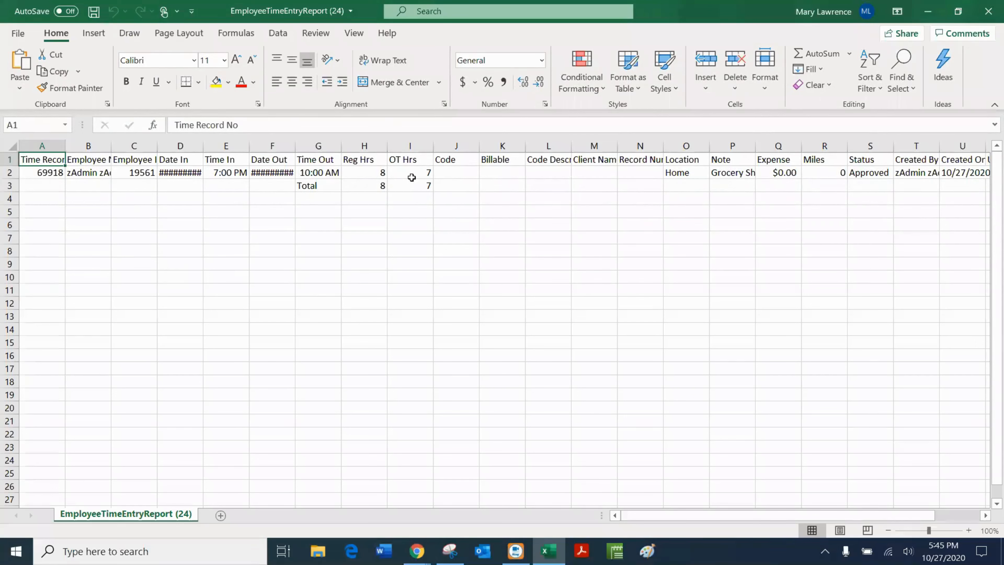
# Review the exported time report in Excel, widening the Employee Name and Date Out columns to read the record's details
pyautogui.click(366, 187)
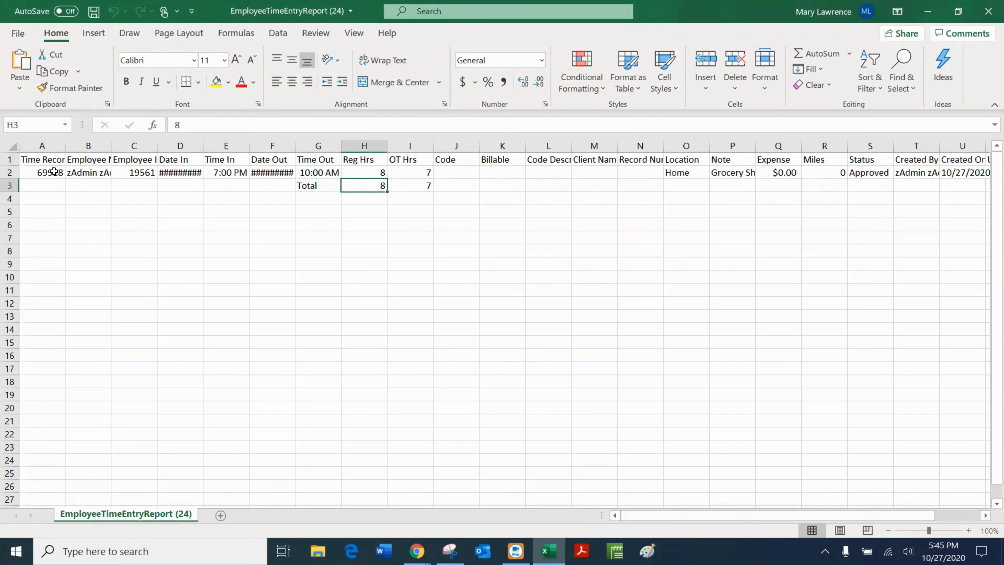
pyautogui.moveTo(111, 146); pyautogui.dragTo(130, 146)
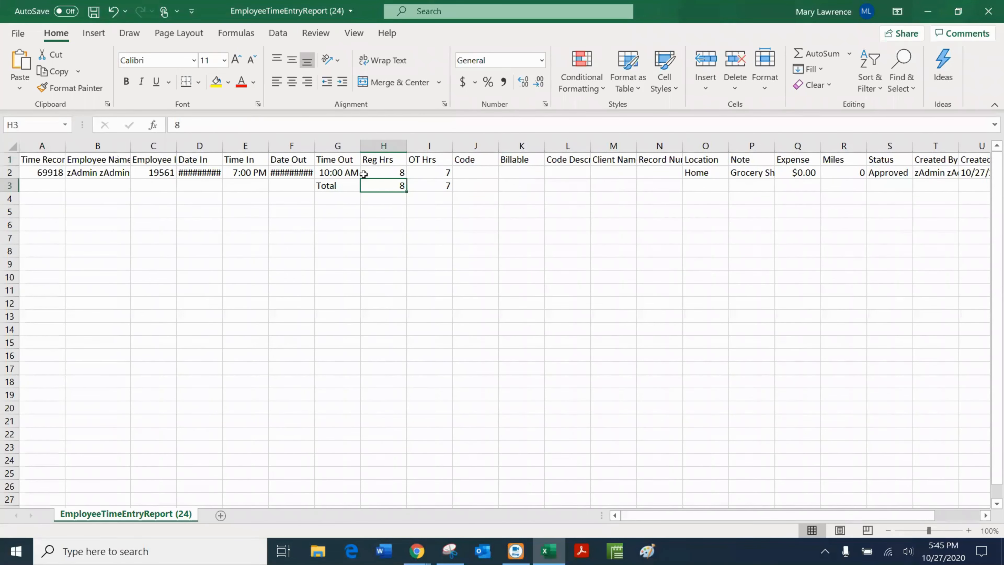
pyautogui.moveTo(314, 146); pyautogui.dragTo(326, 146)
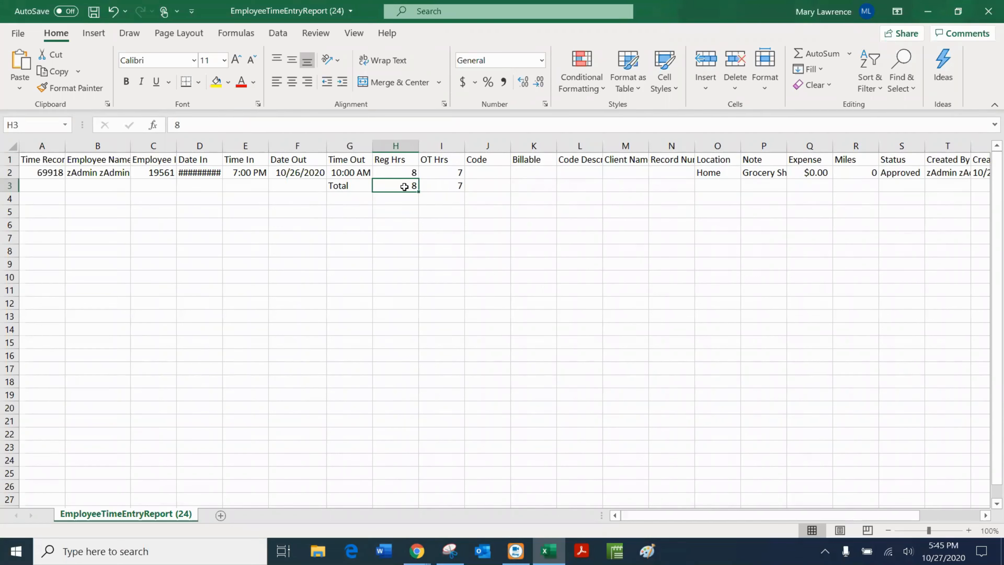
pyautogui.moveTo(700, 519); pyautogui.dragTo(714, 520)
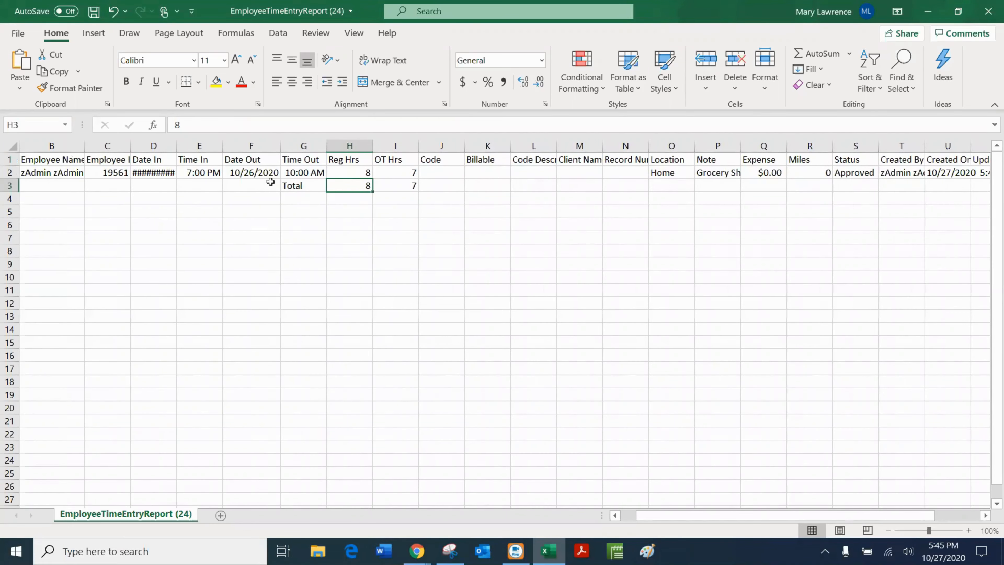
# Close the exported report workbook without saving the changes and close the Time Report window
pyautogui.click(988, 15)
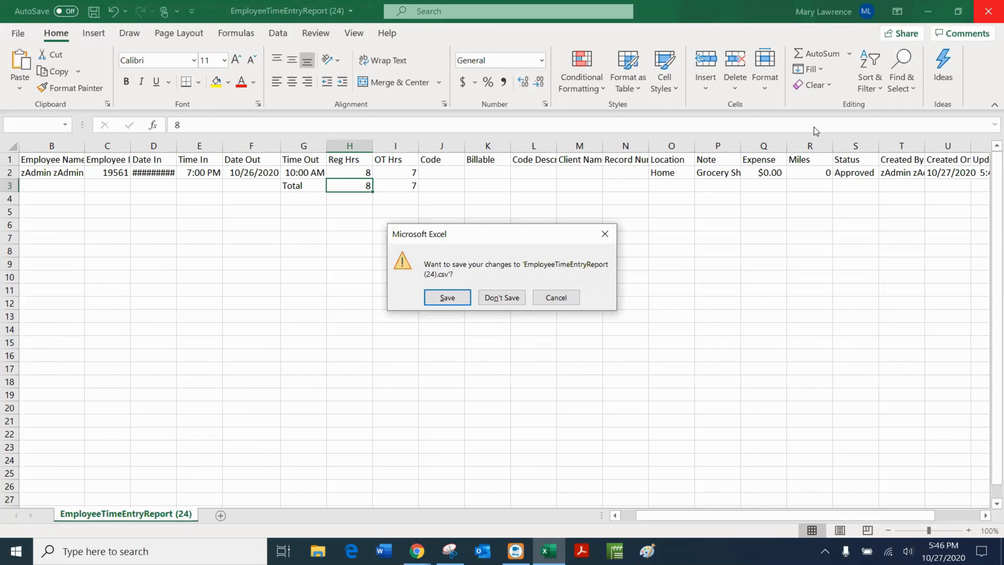
pyautogui.click(522, 302)
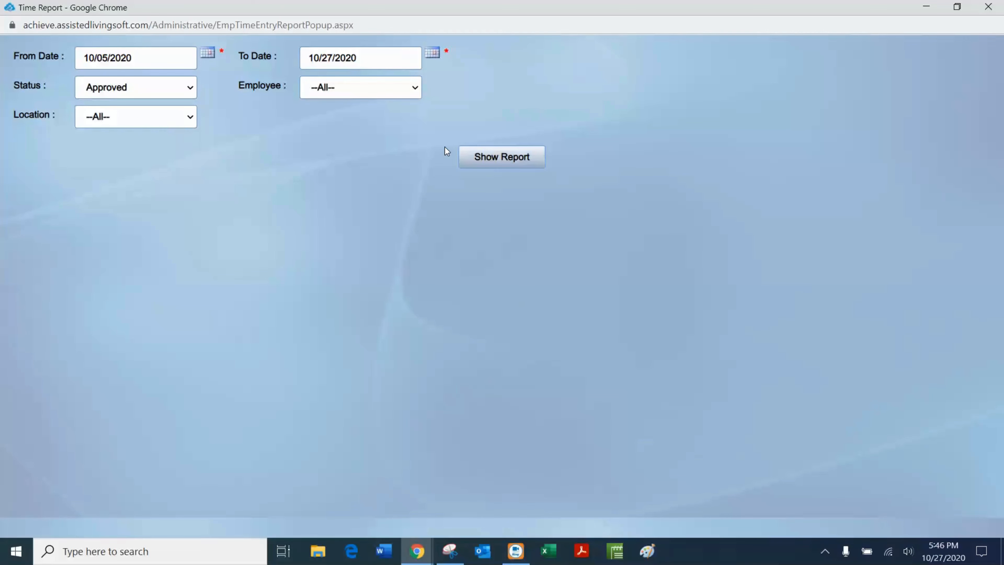
pyautogui.click(990, 8)
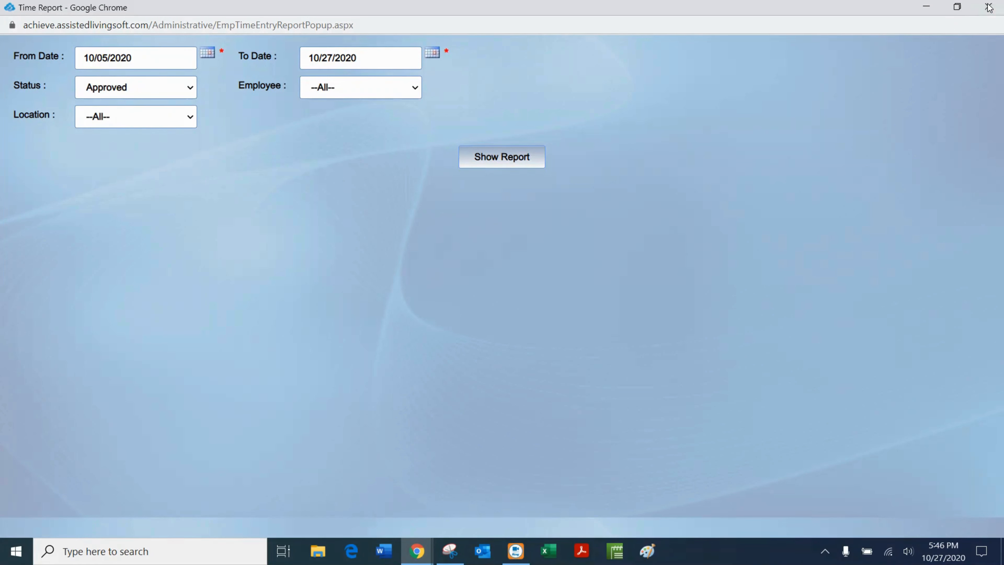